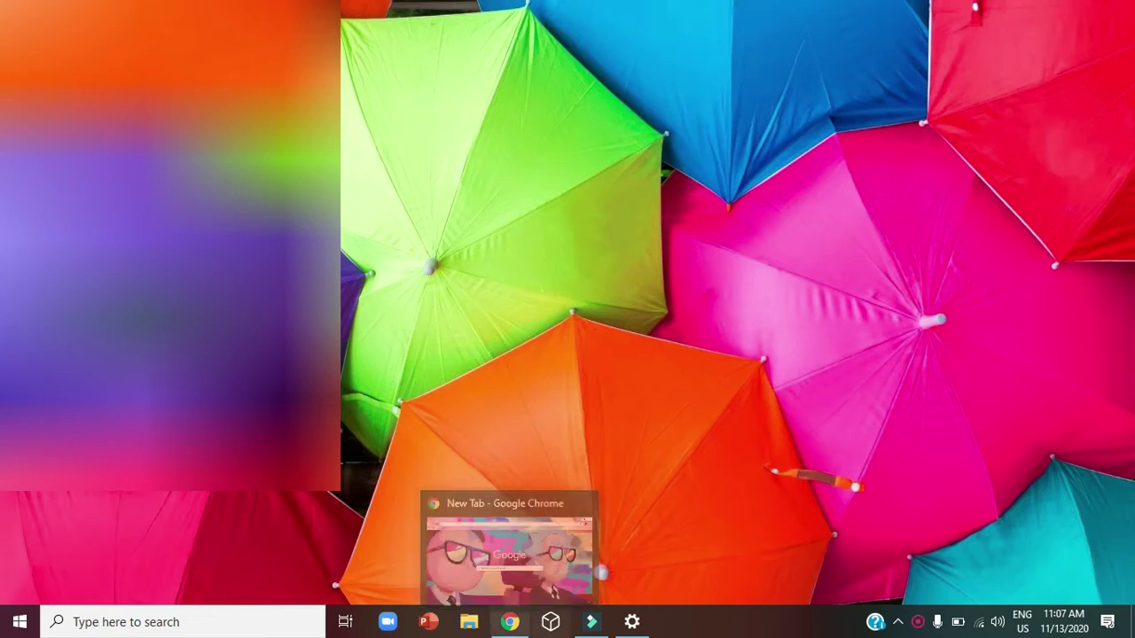
Search the web in Chrome for 'open CursorLibrary' to find the Open Cursor Library site.
left_click(532, 555)
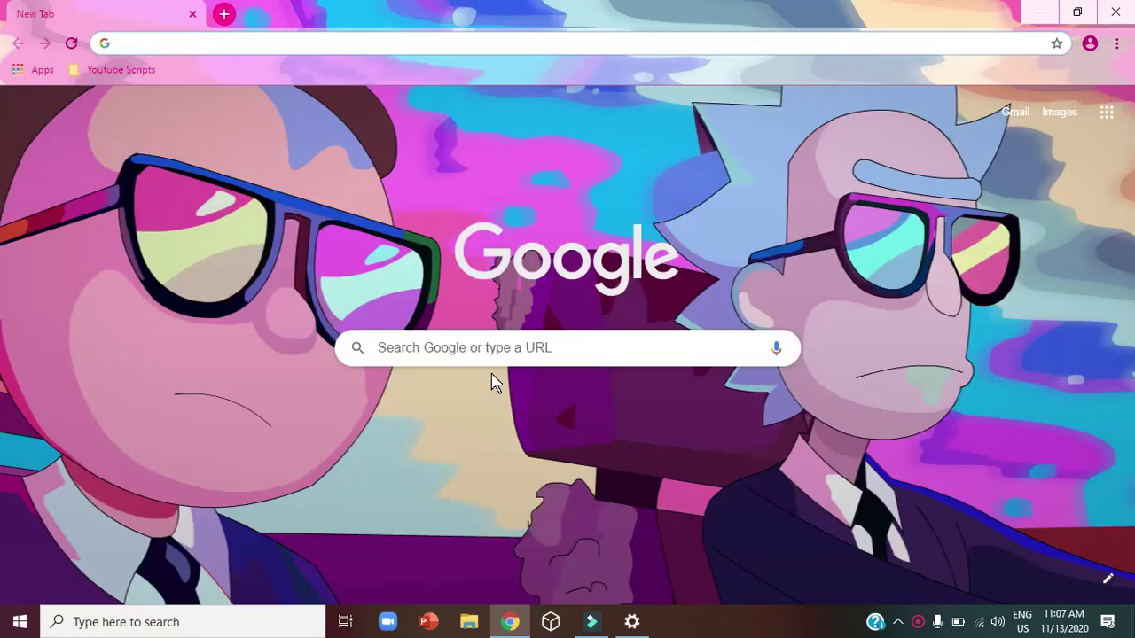
key("ctrl+l")
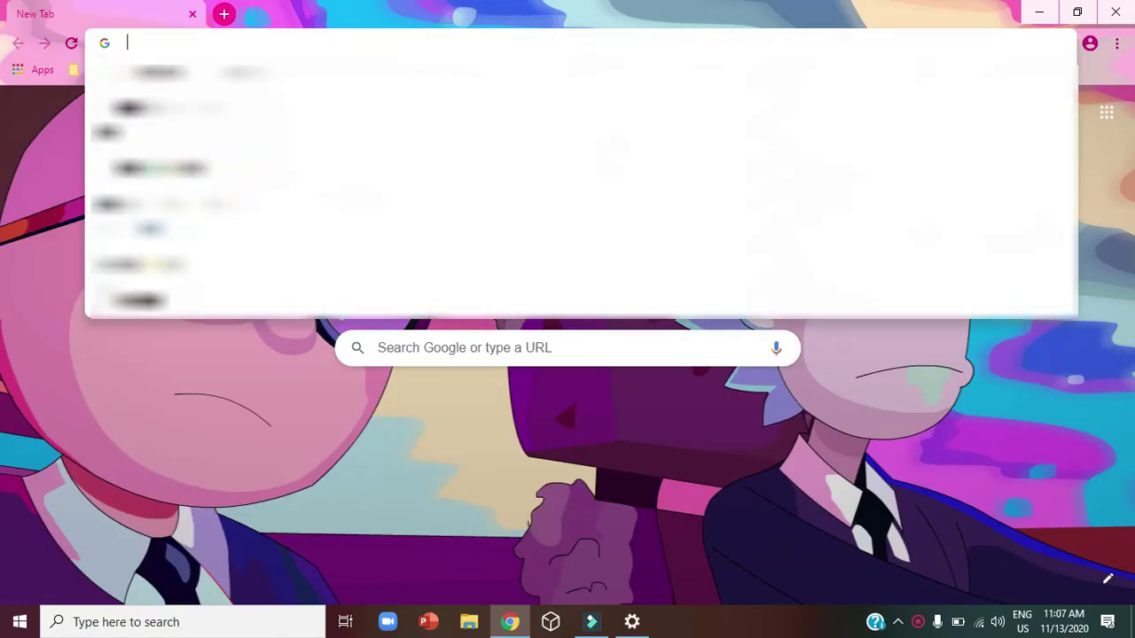
type("open ")
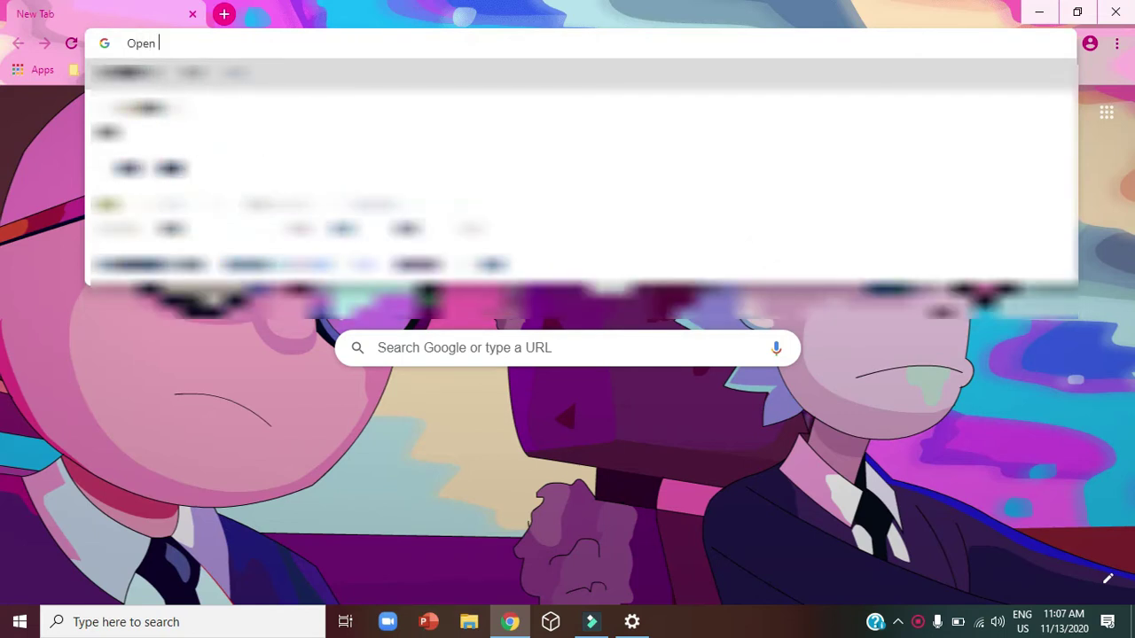
type("C")
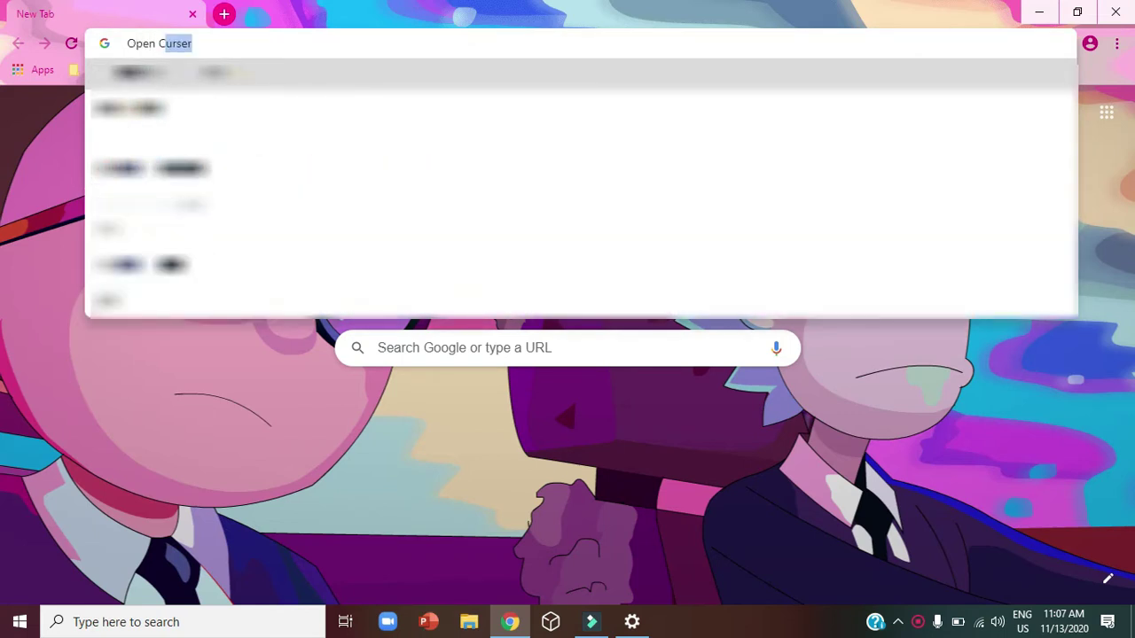
type("ursor")
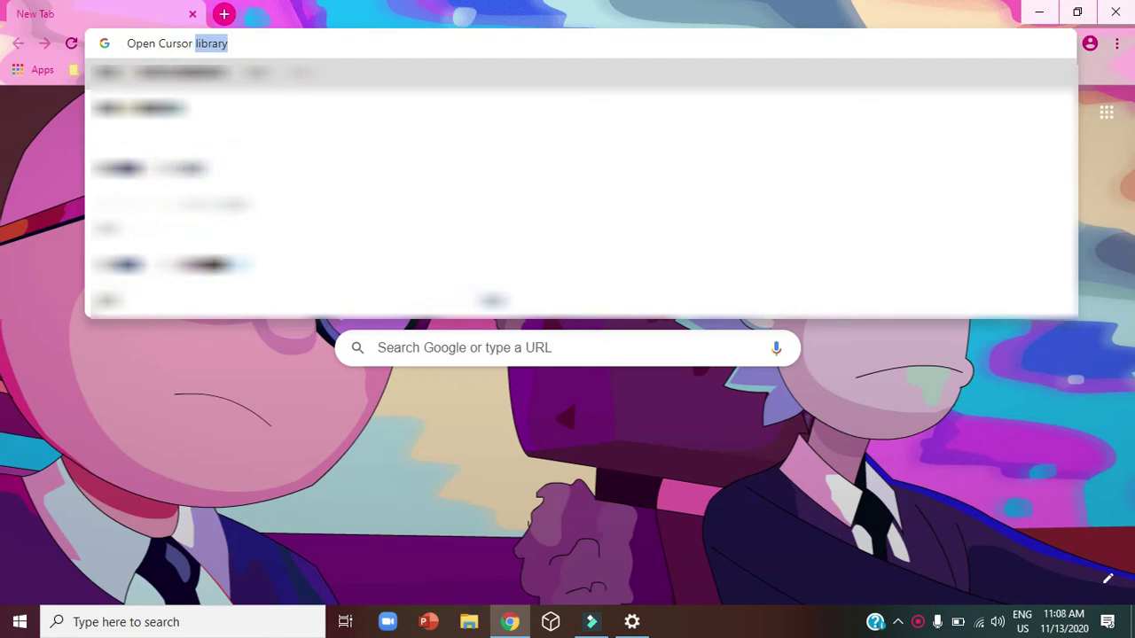
type("Librar")
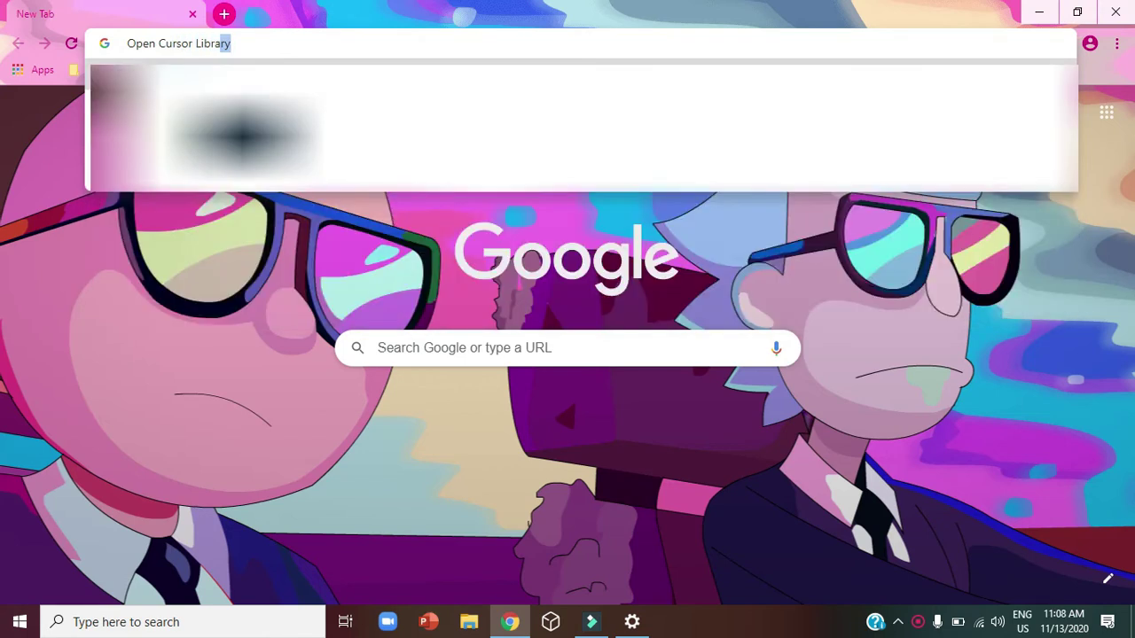
type("y")
key("Return")
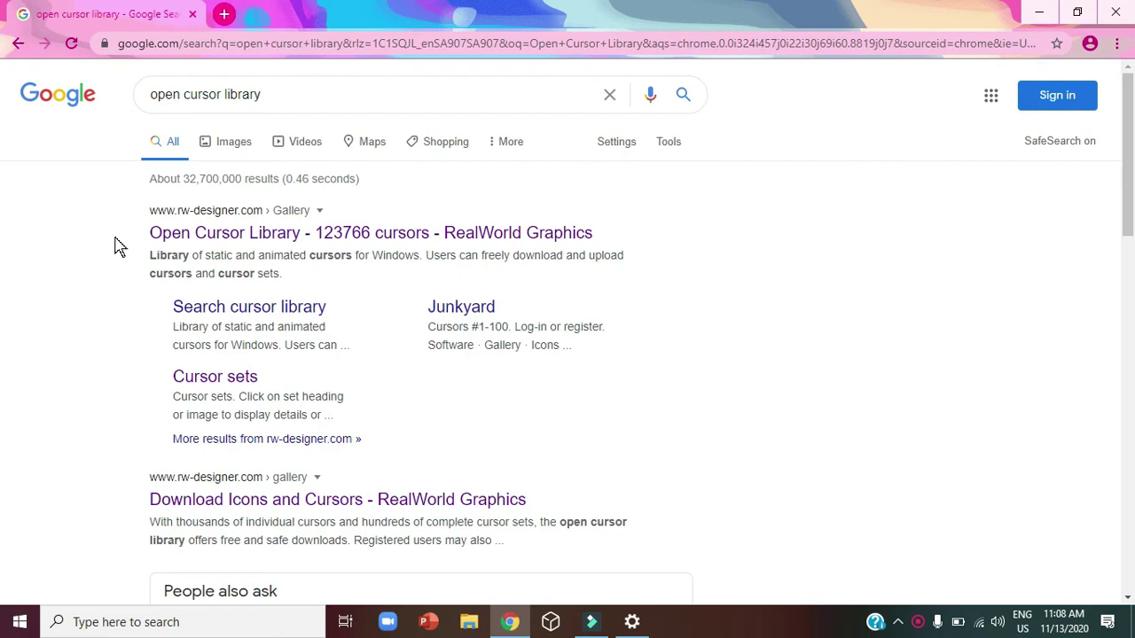
left_click(168, 234)
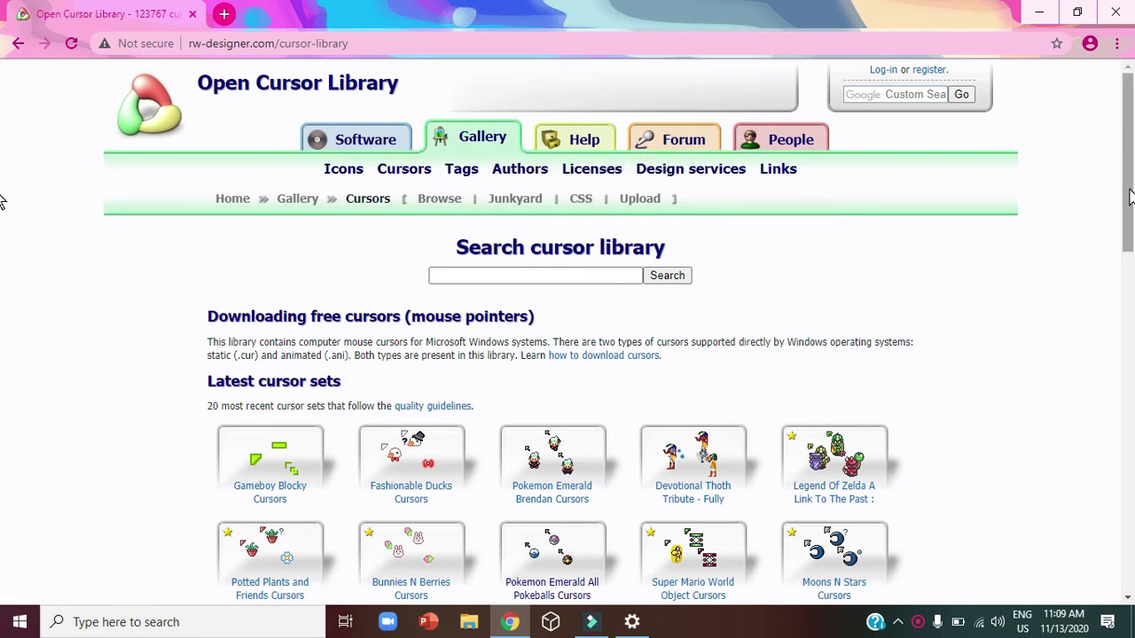
left_click_drag(1130, 197, 1130, 273)
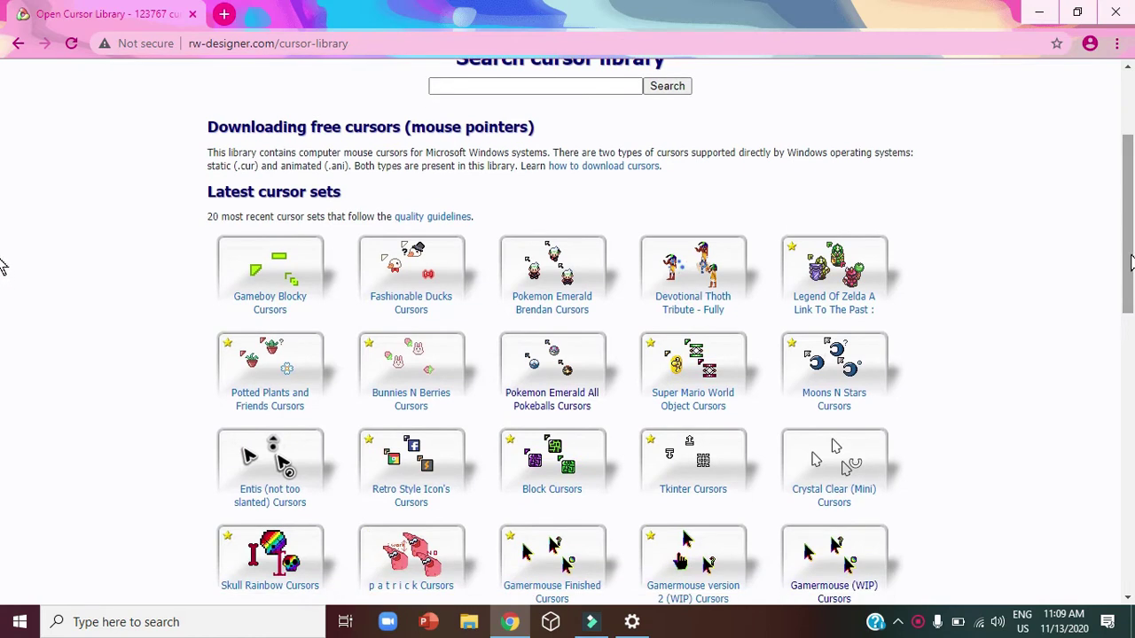
scroll(2, 266, "down", 1)
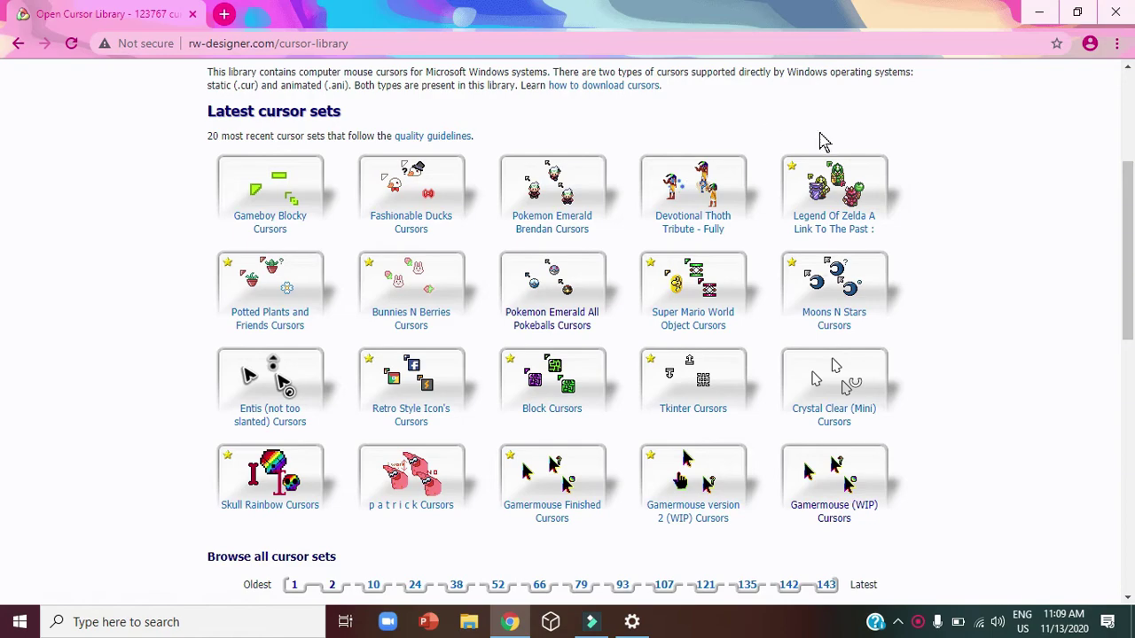
scroll(6, 347, "down", 3)
scroll(6, 372, "down", 1)
scroll(2, 415, "down", 2)
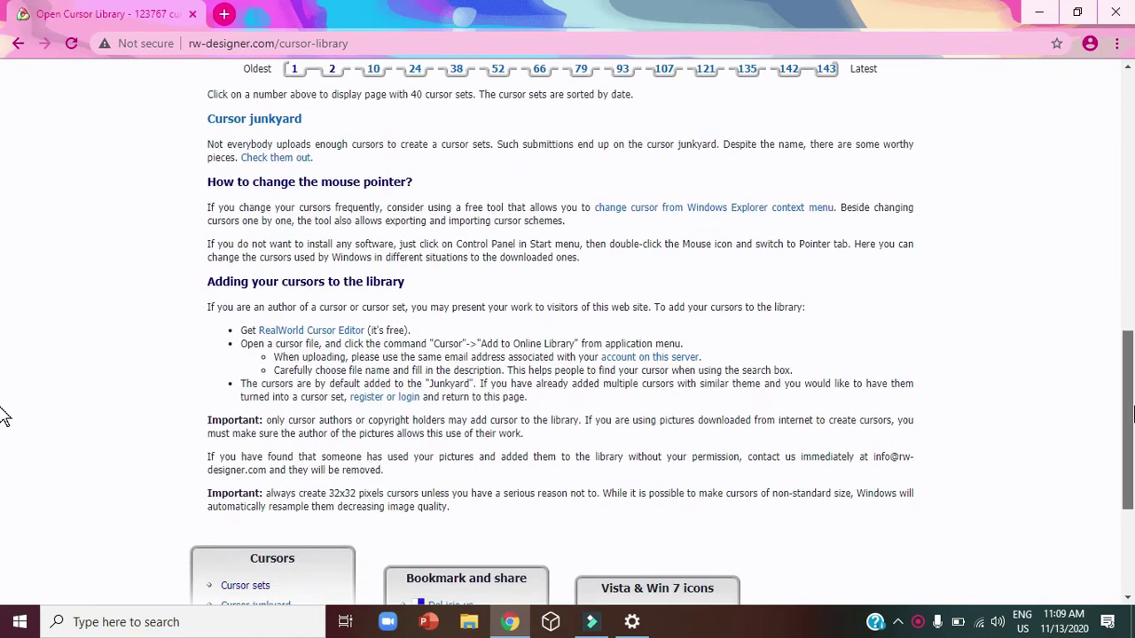
scroll(4, 380, "up", 2)
scroll(4, 380, "up", 12)
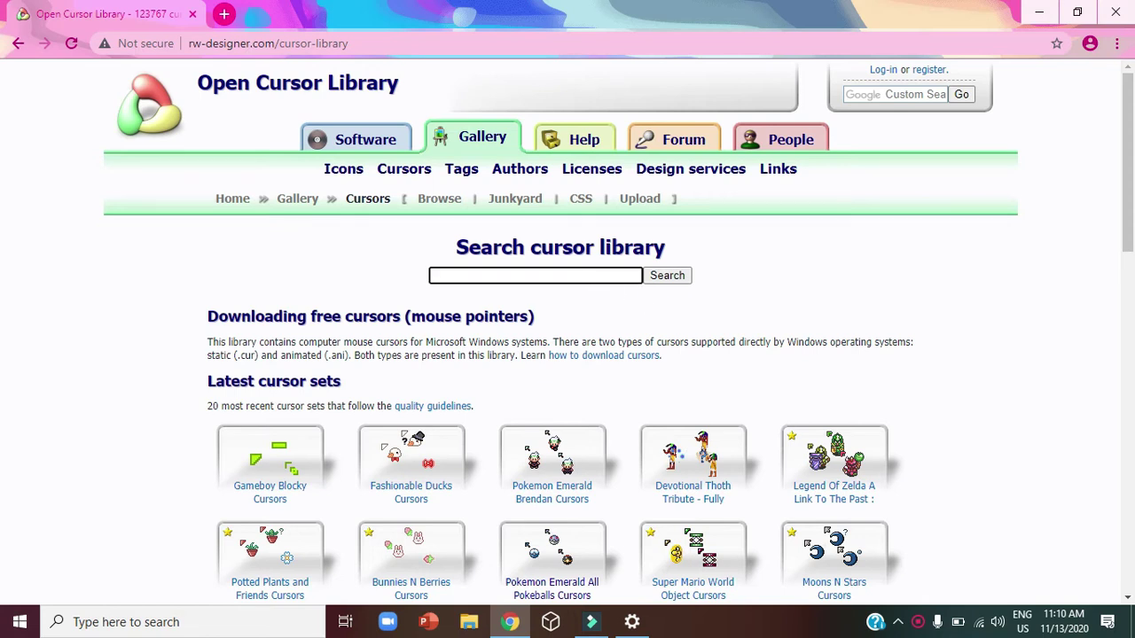
Search the Open Cursor Library gallery for 'Cake' cursors.
key("alt+Left")
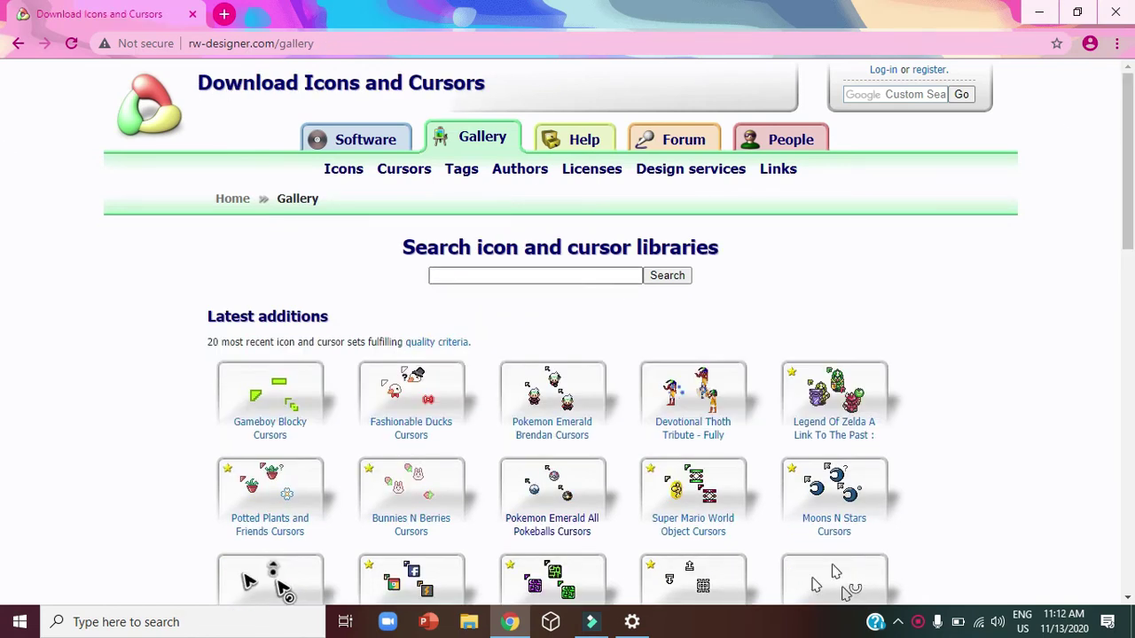
left_click(502, 276)
type("C")
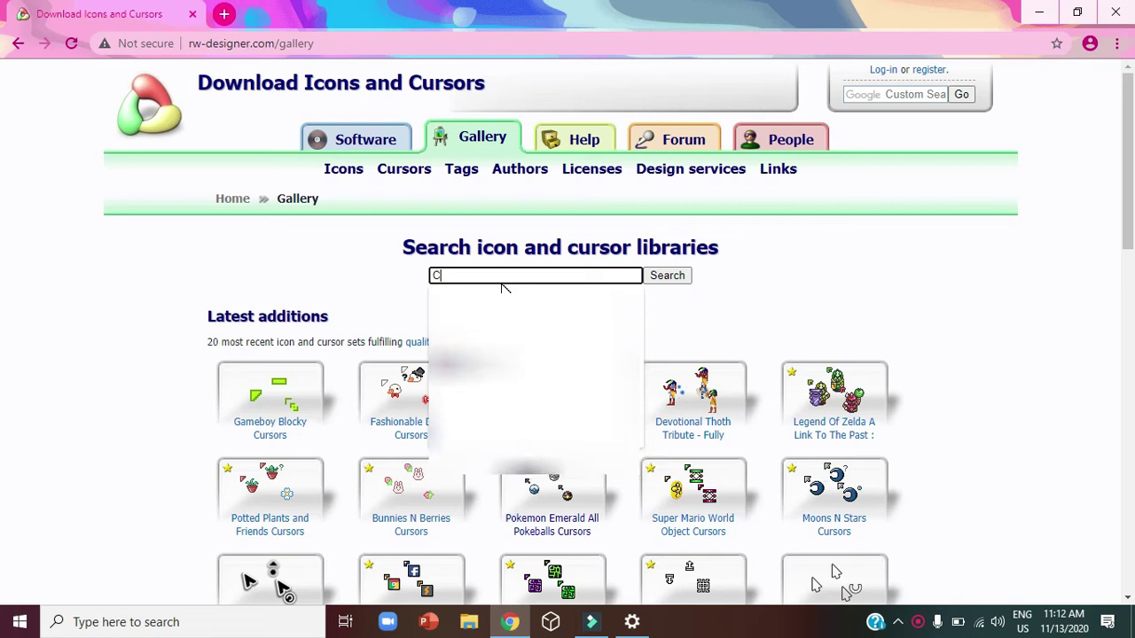
type("ake")
key("Return")
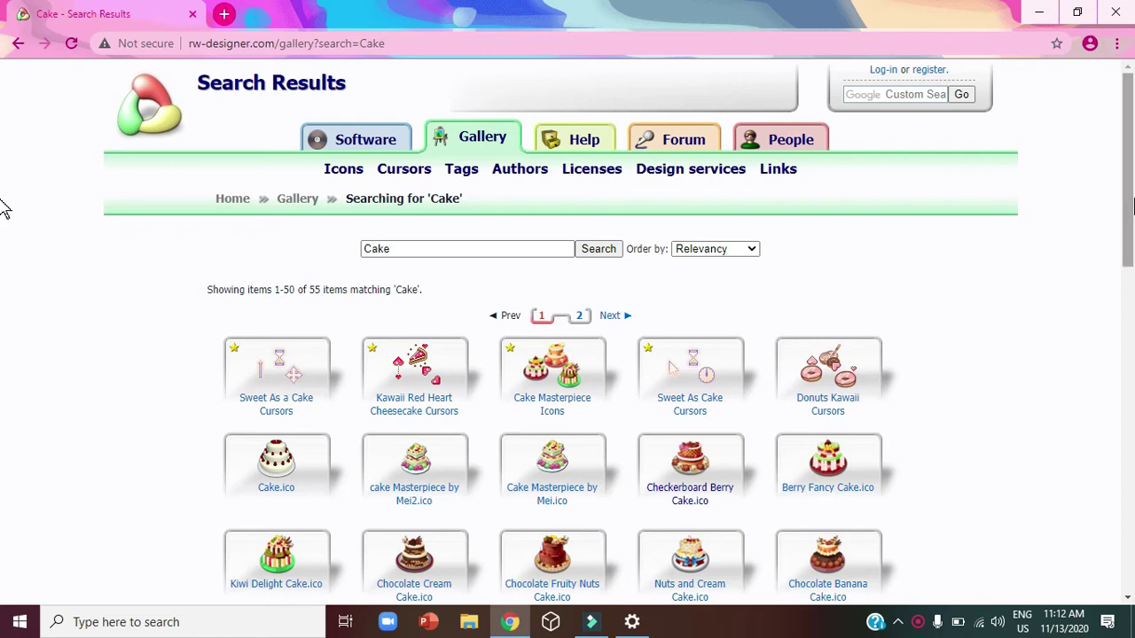
Download 'b-day cake normal select.cur' from its details page, then switch to Windows Settings.
scroll(4, 319, "down", 3)
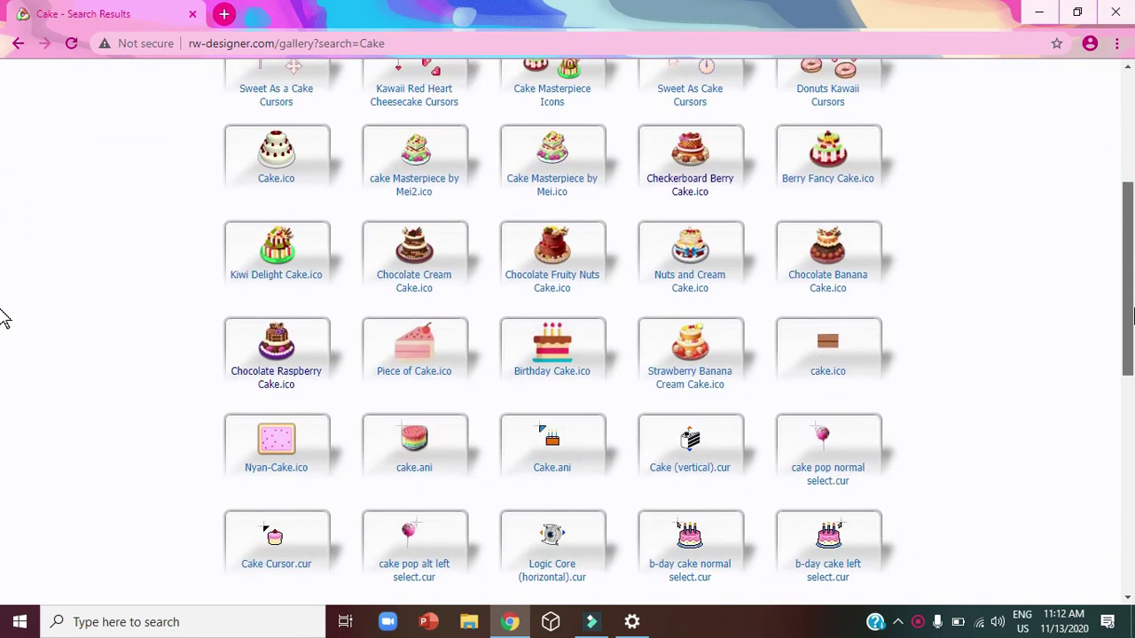
left_click(18, 44)
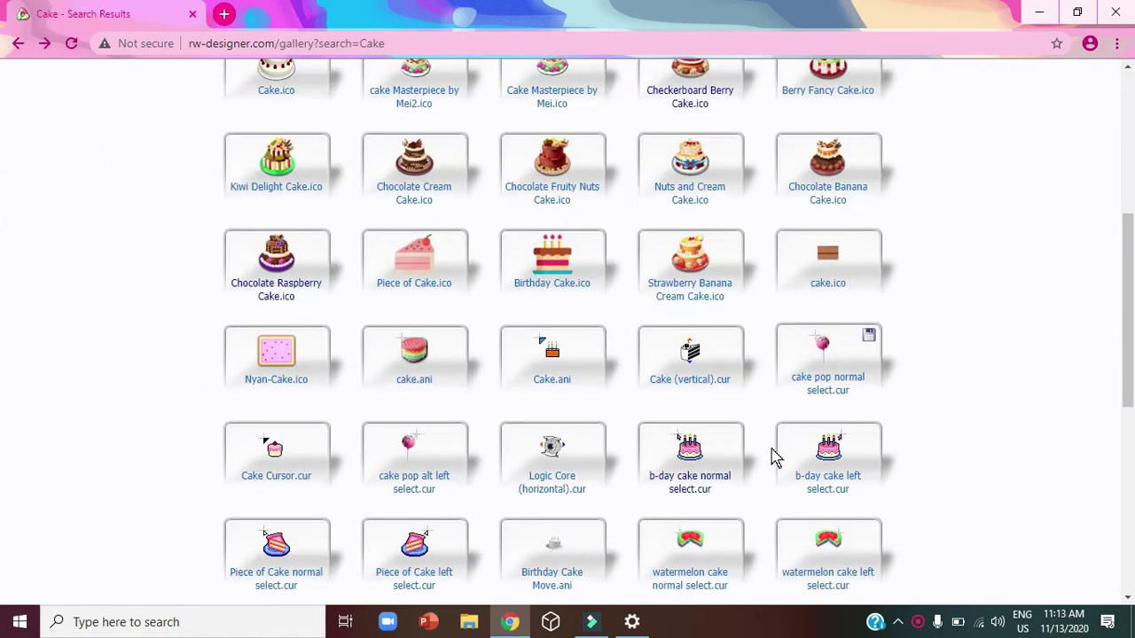
mouse_move(828, 547)
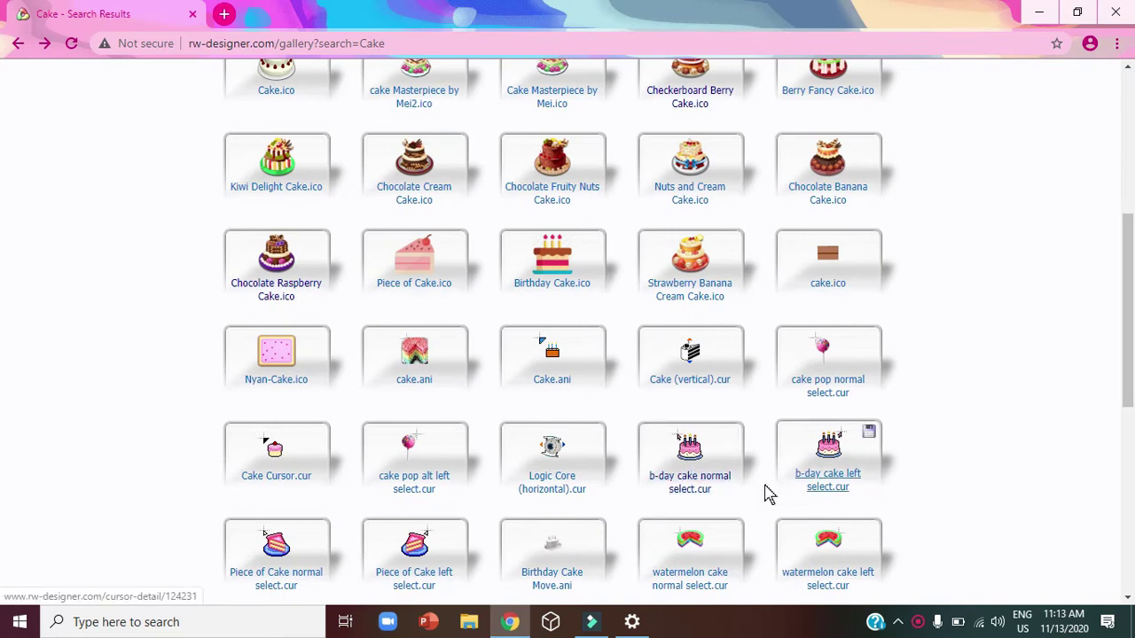
left_click(730, 483)
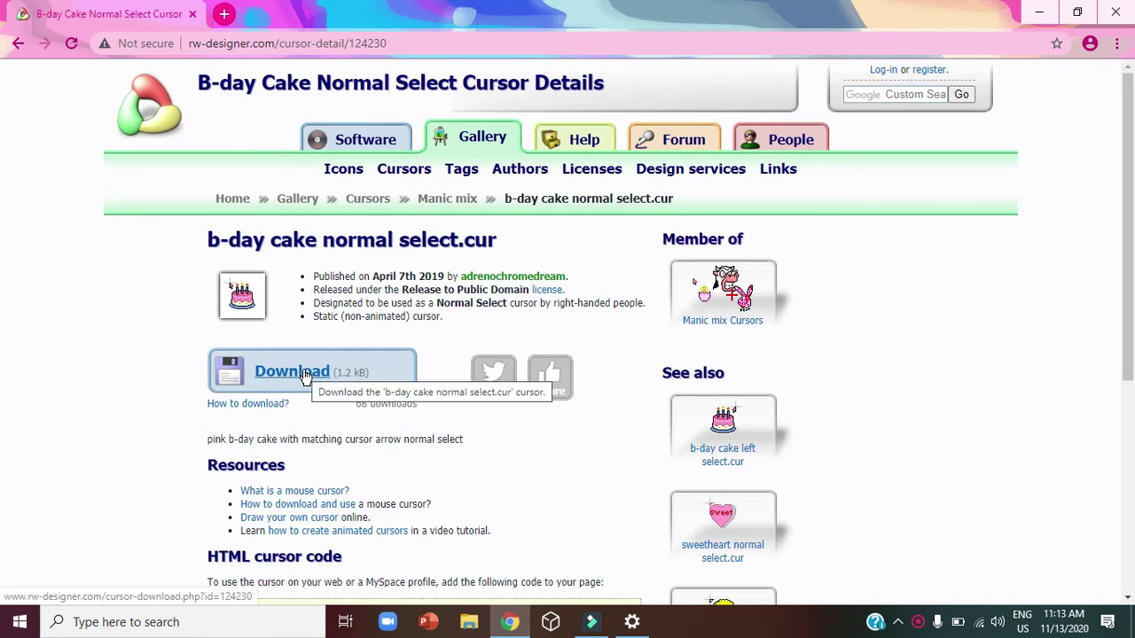
left_click(306, 376)
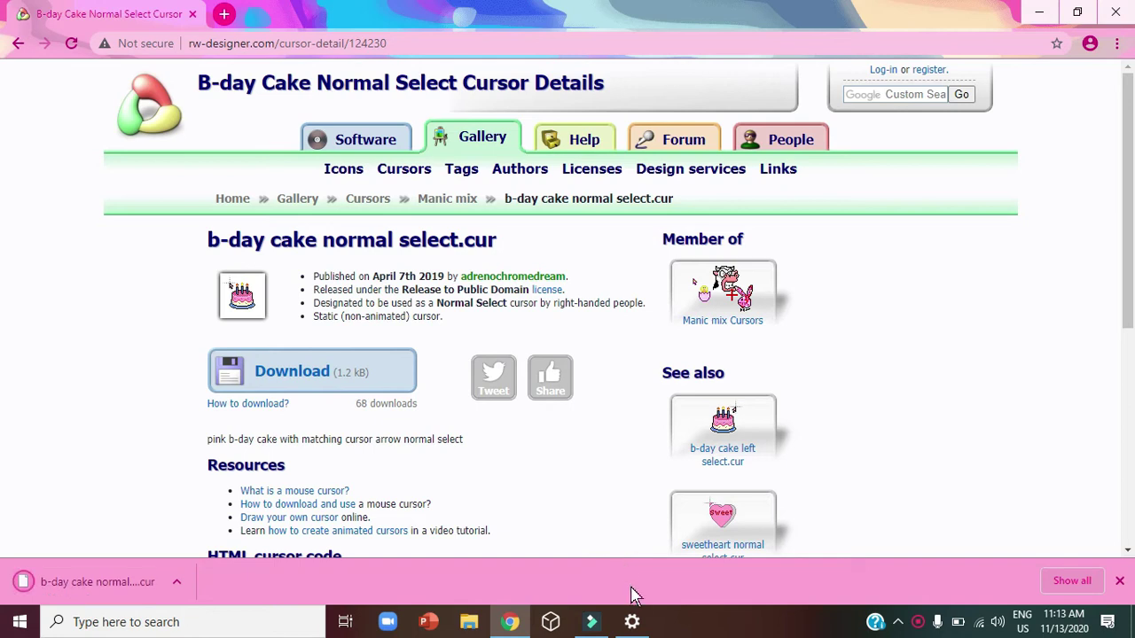
left_click(635, 624)
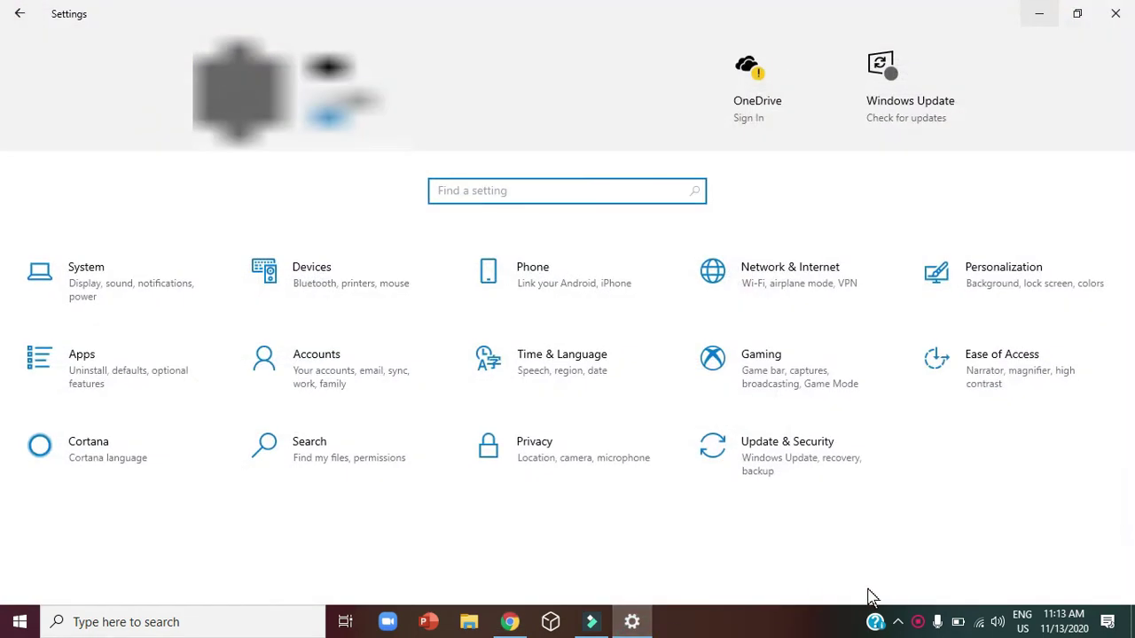
Search Settings for 'Cursor' and open the Cursor & pointer page.
left_click(966, 314)
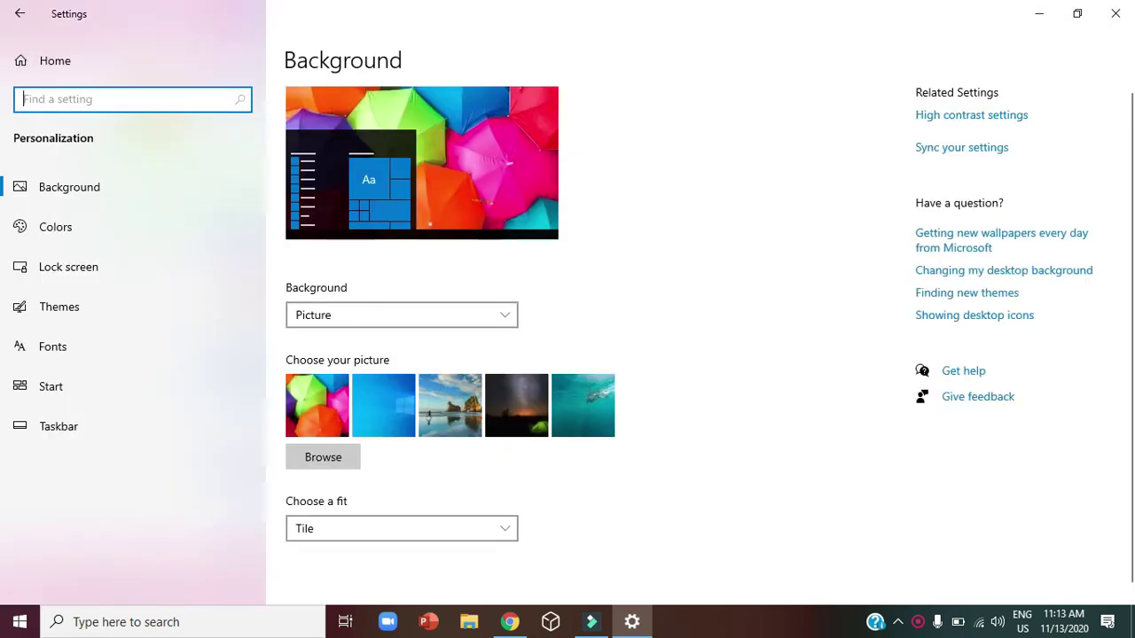
left_click(30, 95)
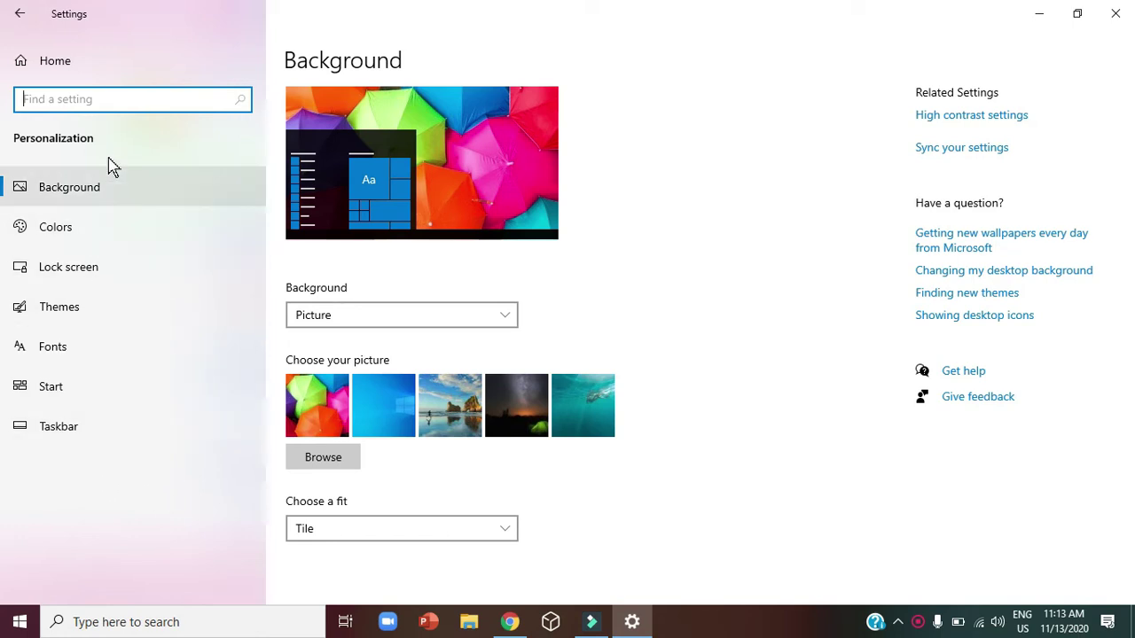
left_click(113, 99)
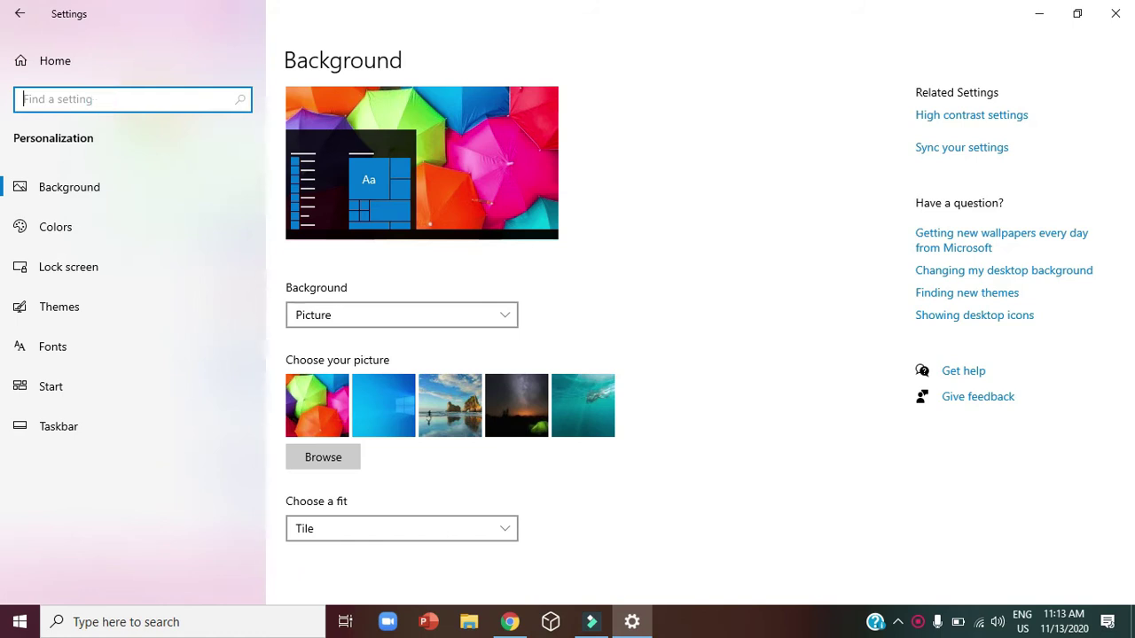
type("Curs")
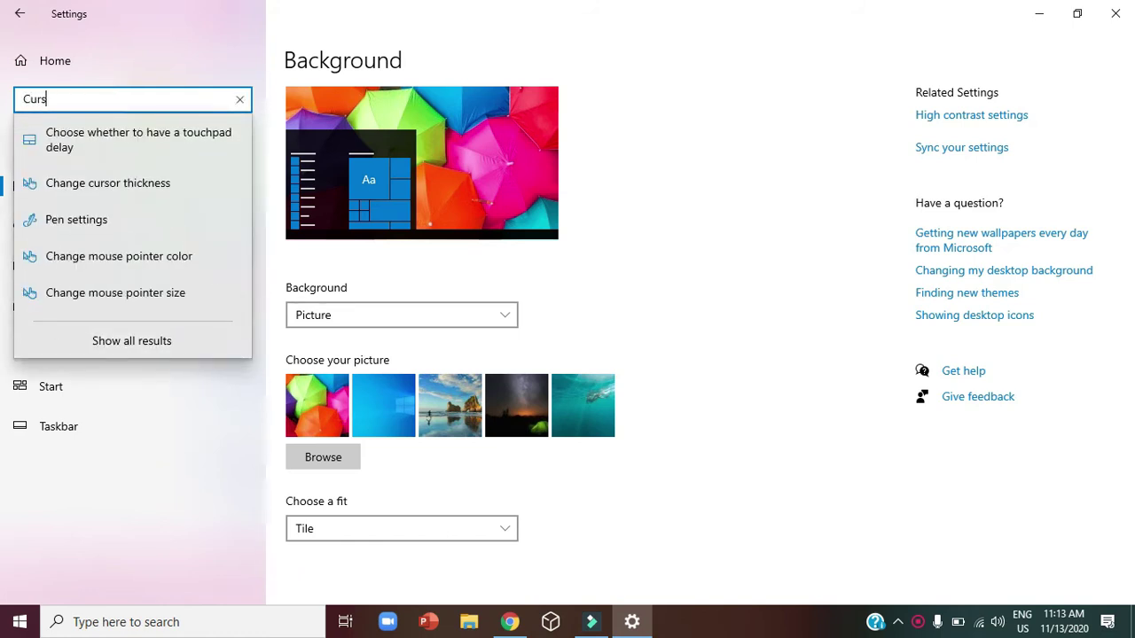
type("or")
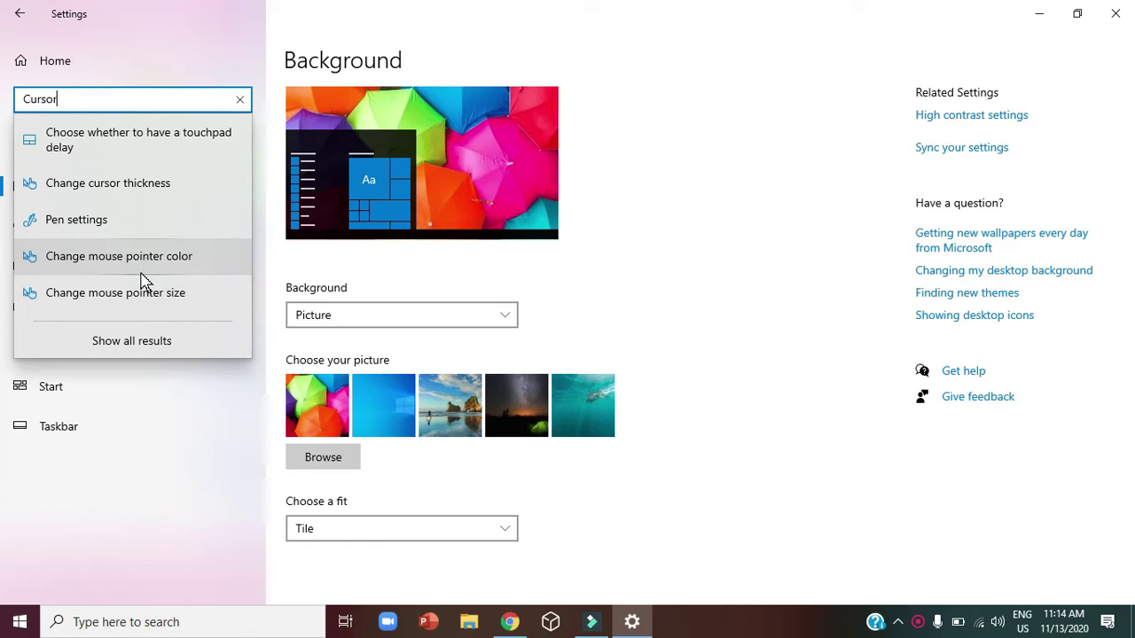
left_click(140, 271)
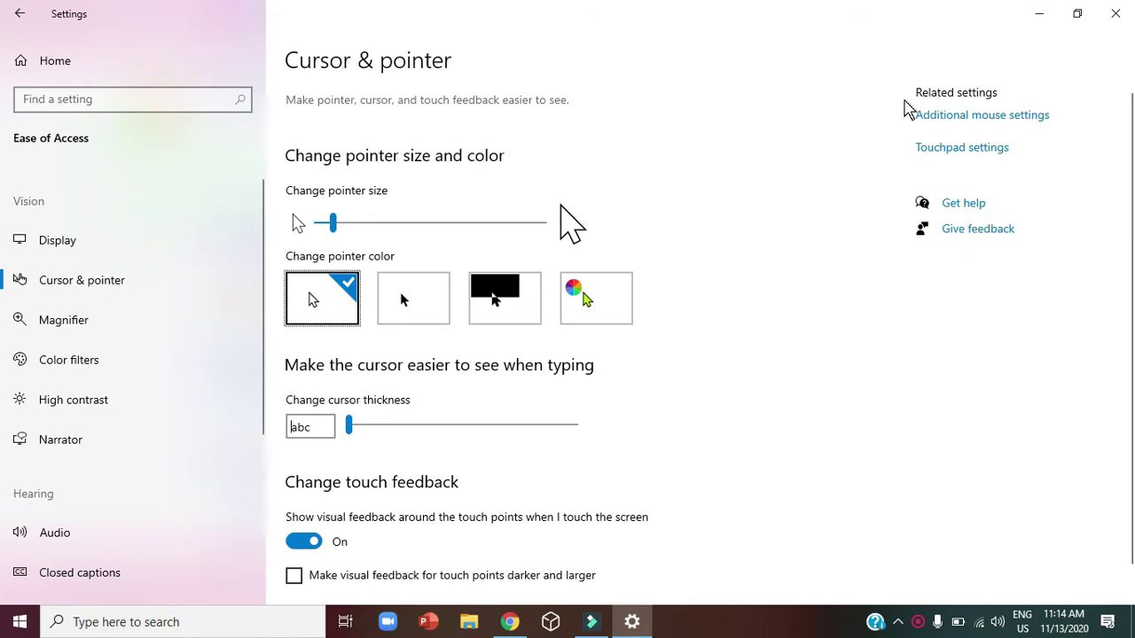
Open Mouse Properties from the Mouse settings page and show its Pointers tab.
left_click(926, 118)
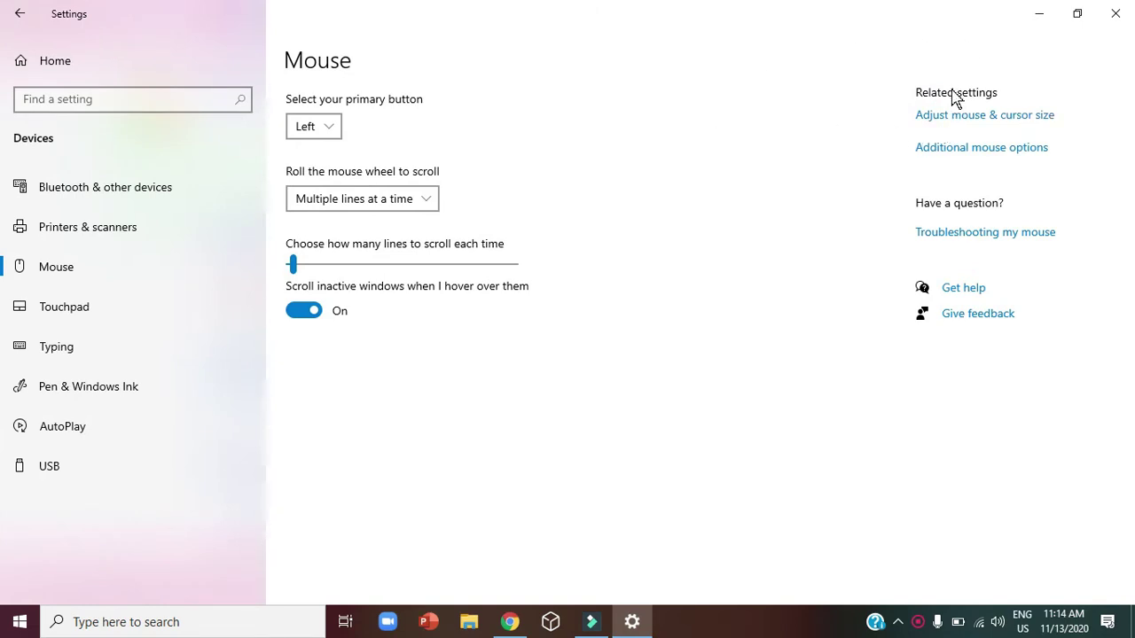
left_click(941, 158)
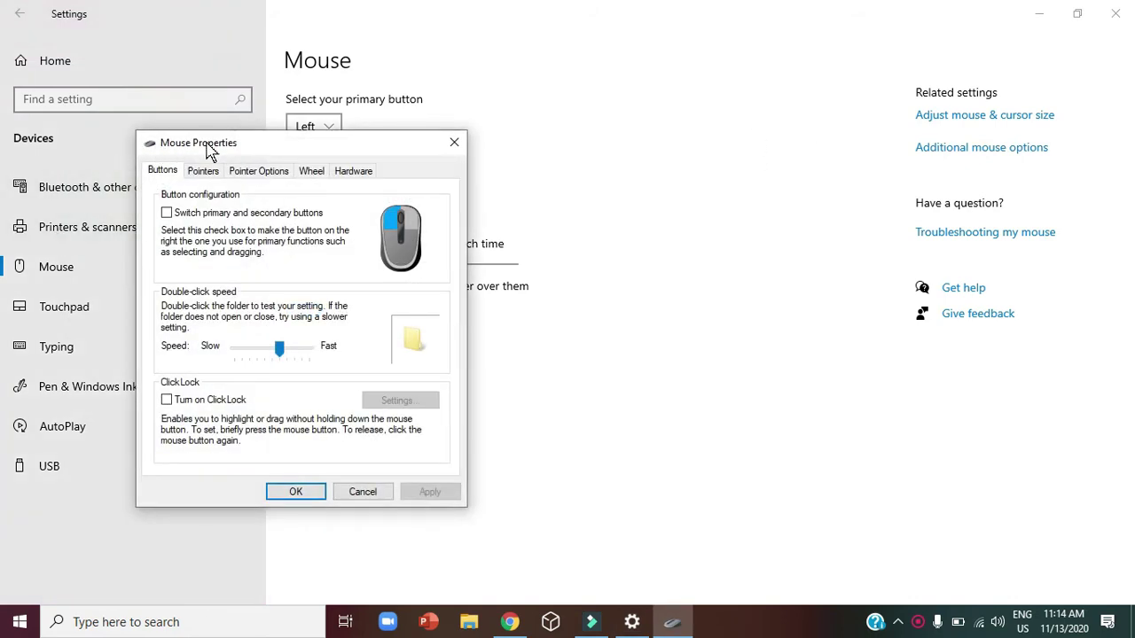
left_click_drag(206, 144, 579, 129)
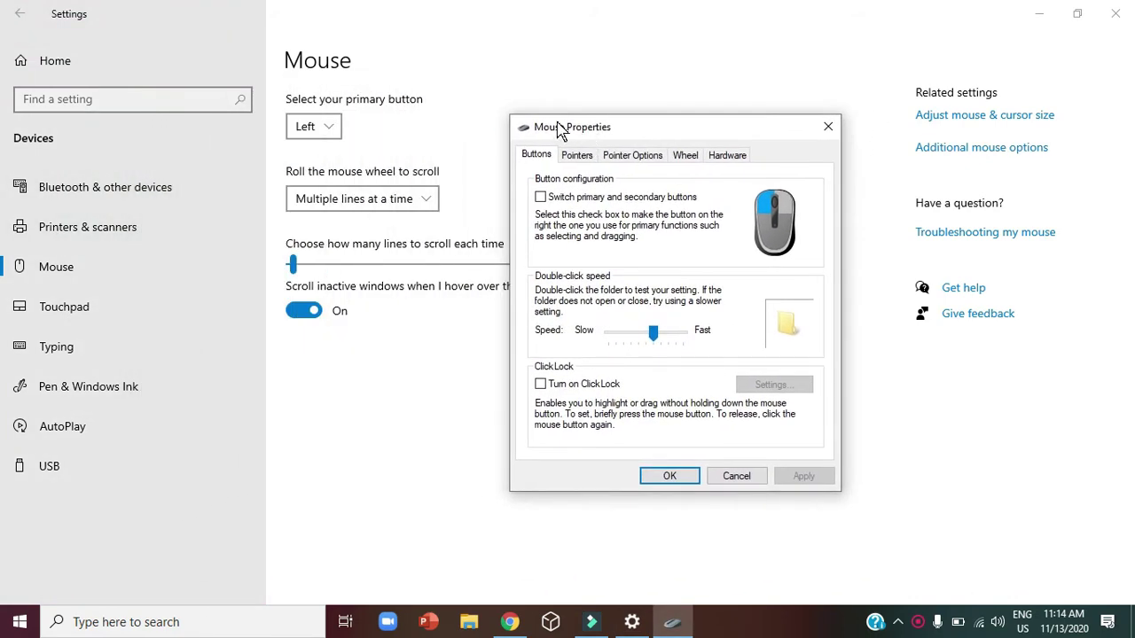
left_click(577, 158)
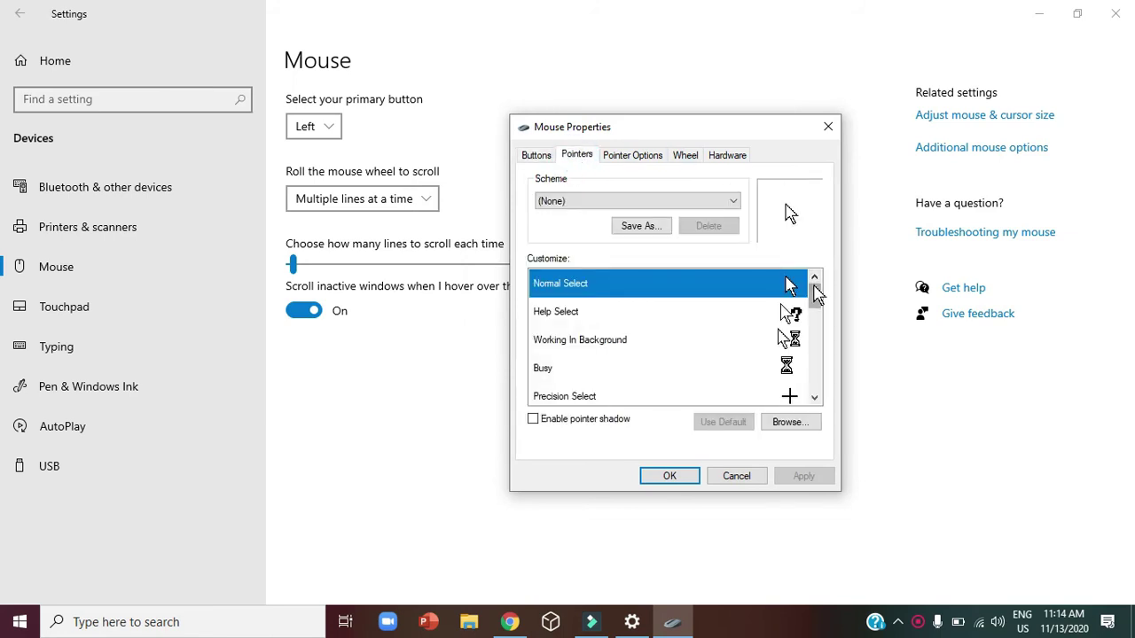
mouse_move(816, 301)
left_mouse_down()
mouse_move(816, 380)
mouse_move(815, 297)
left_mouse_up()
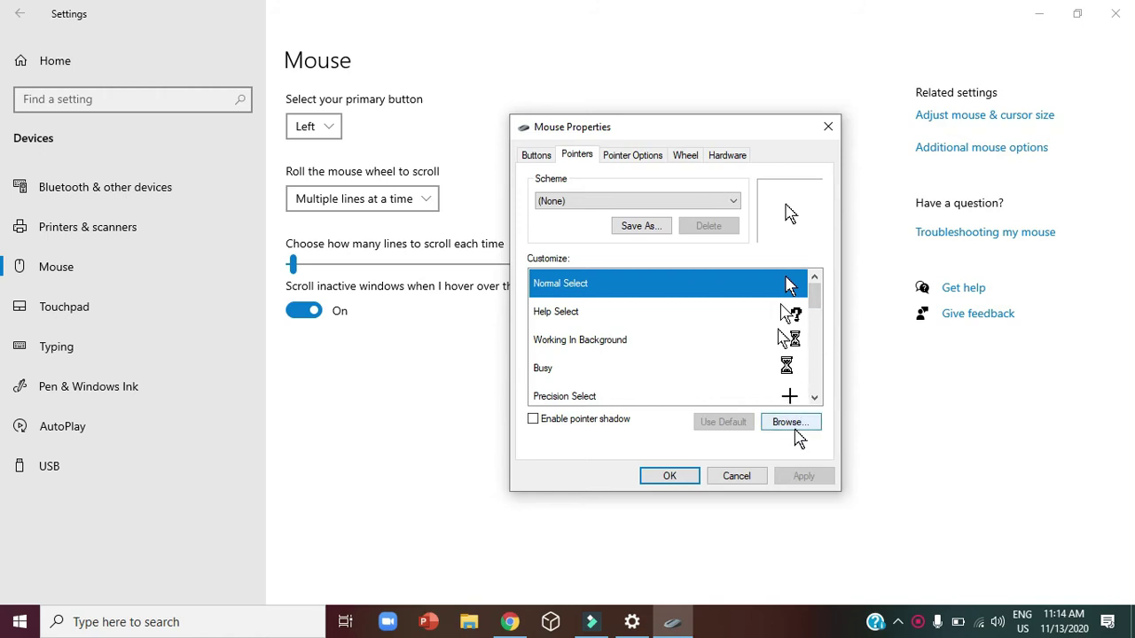
Load 'b-day cake normal select' from Desktop > Downloads as the Normal Select pointer, apply, and close.
left_click(794, 429)
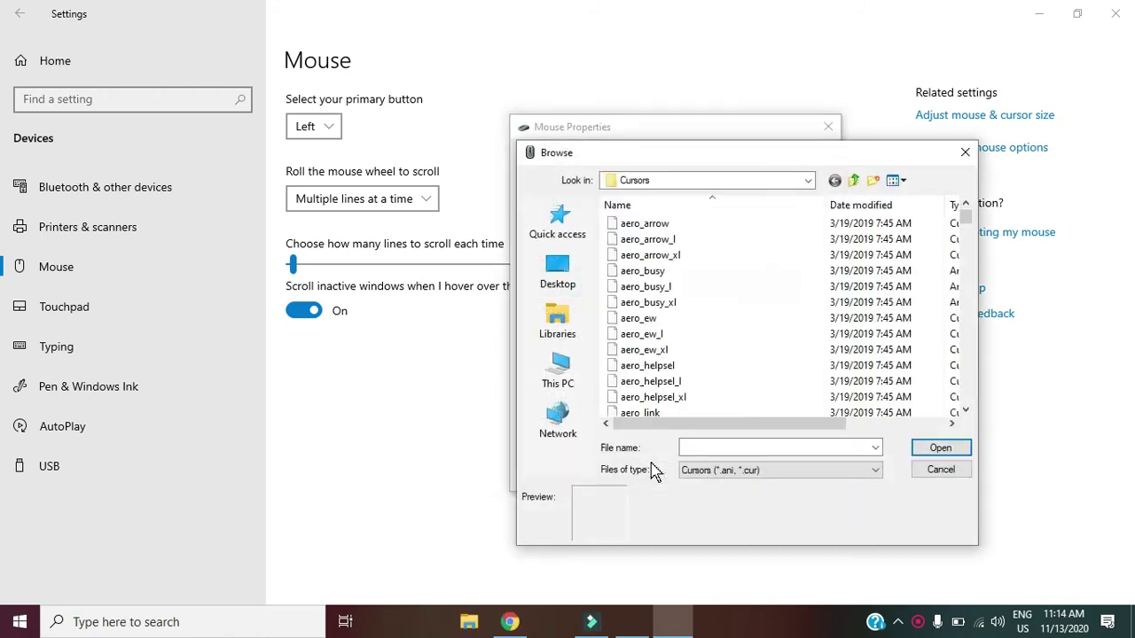
left_click(565, 302)
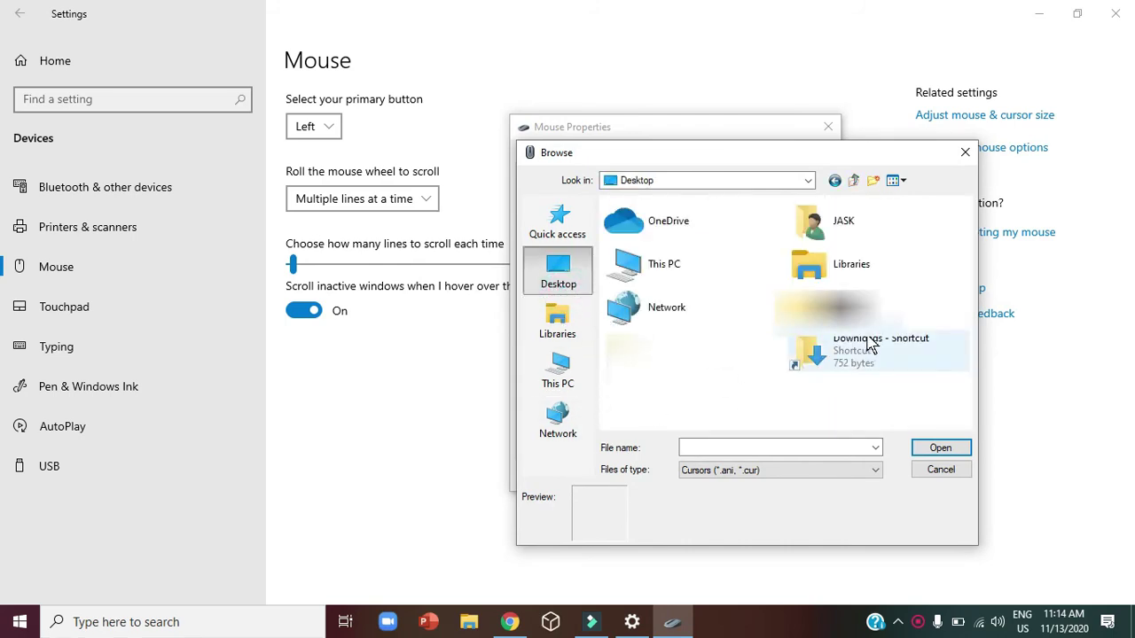
double_click(867, 346)
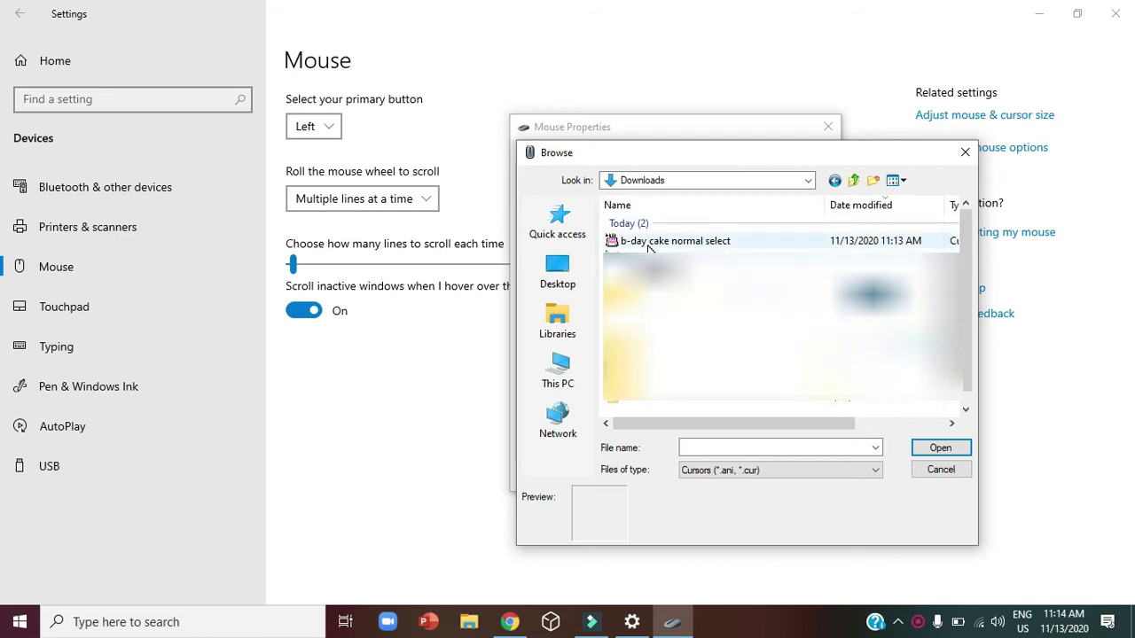
left_click(648, 245)
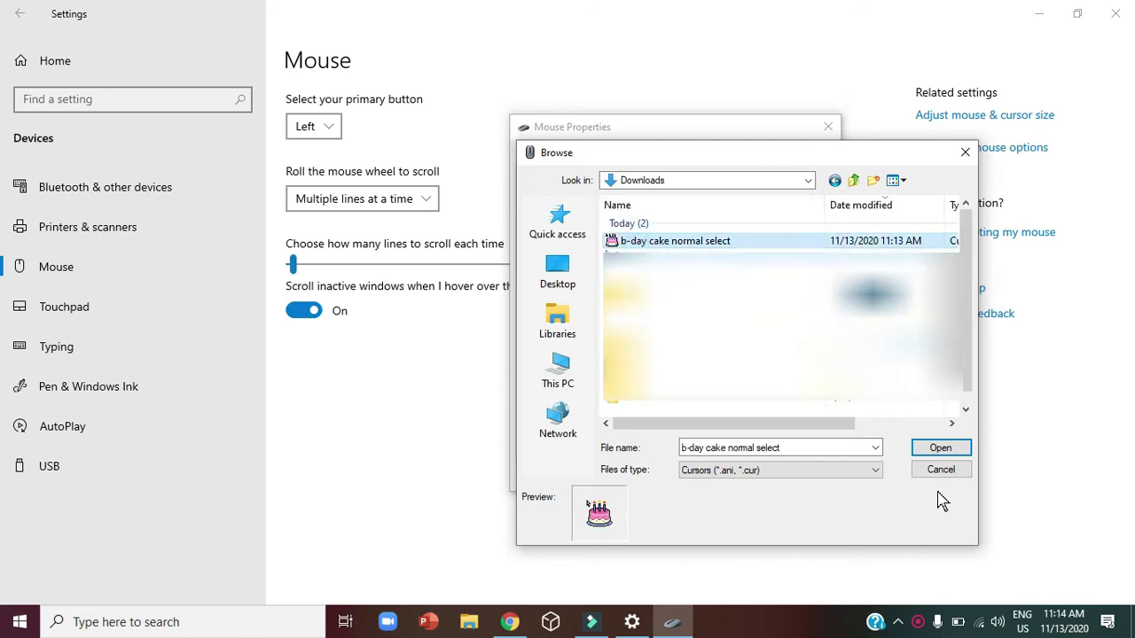
left_click(931, 450)
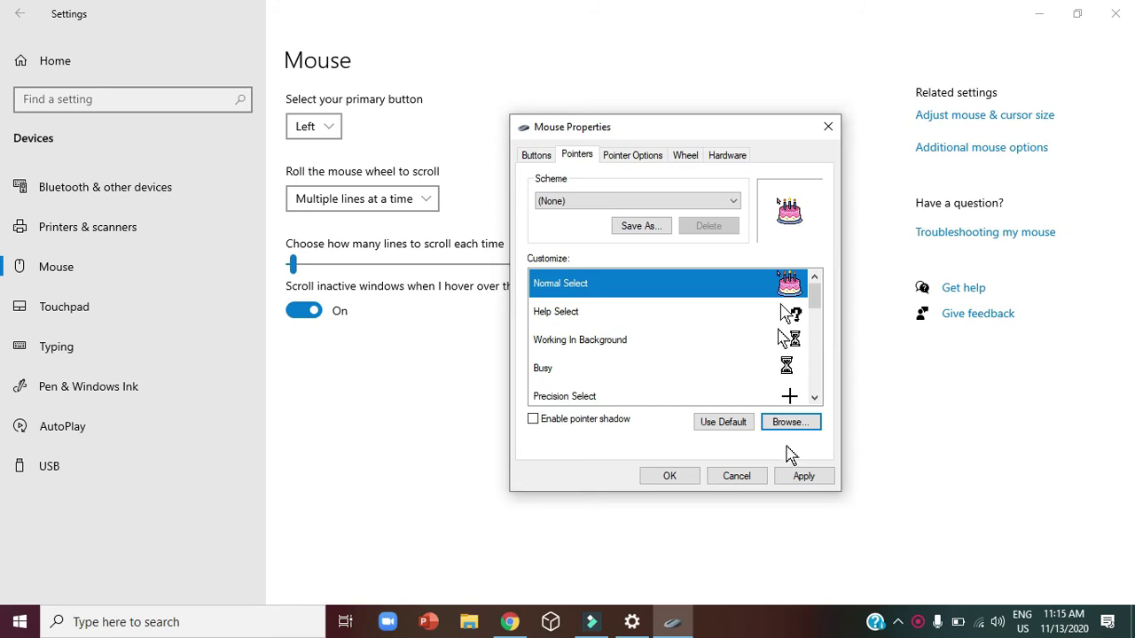
left_click(803, 478)
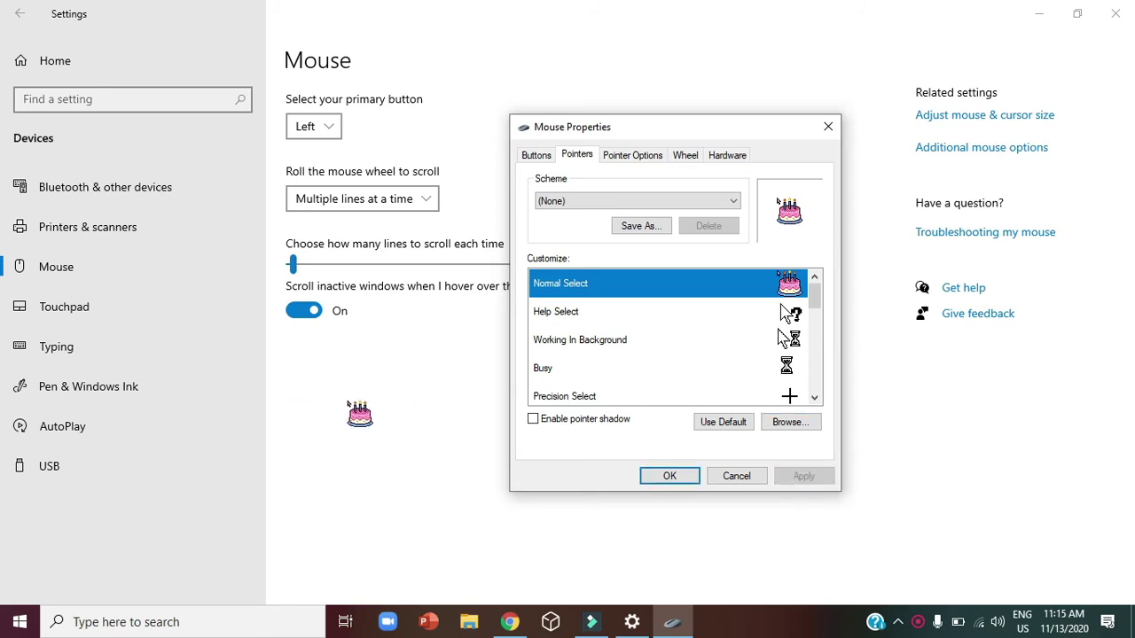
left_click(830, 126)
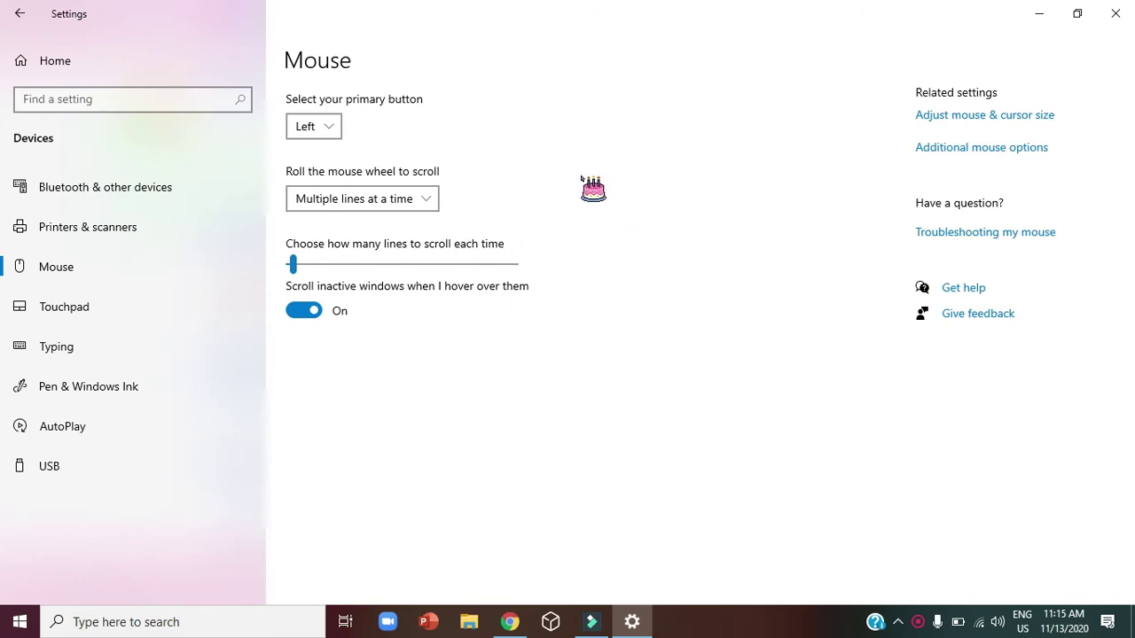
Back in Chrome, search the cursor gallery for 'Butterfly' and scroll through the results.
left_click(1046, 13)
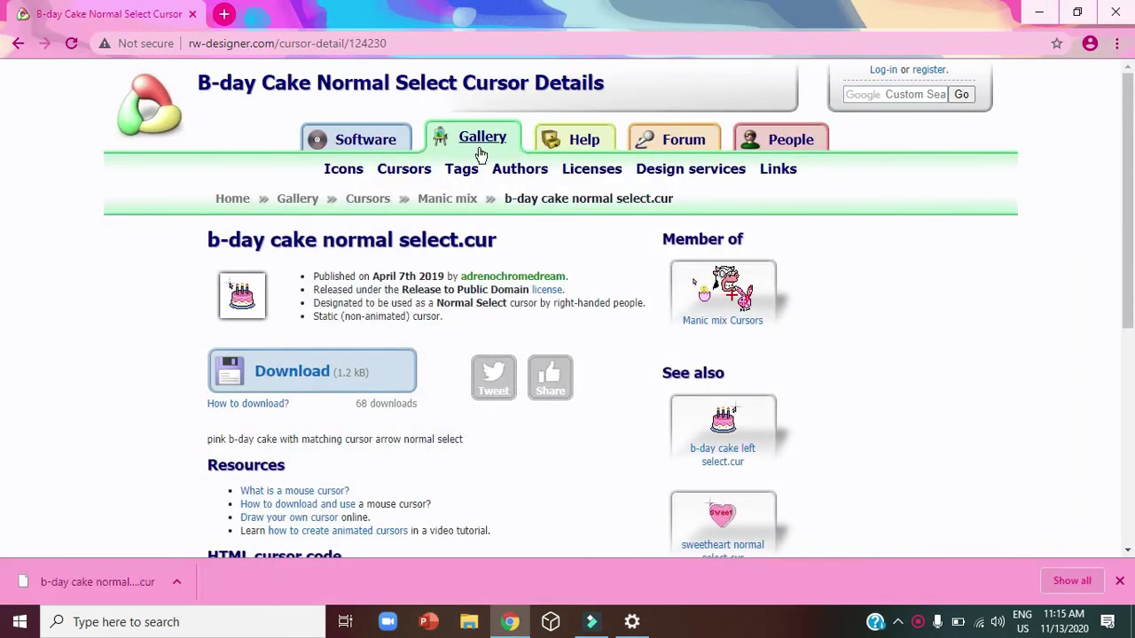
left_click(477, 144)
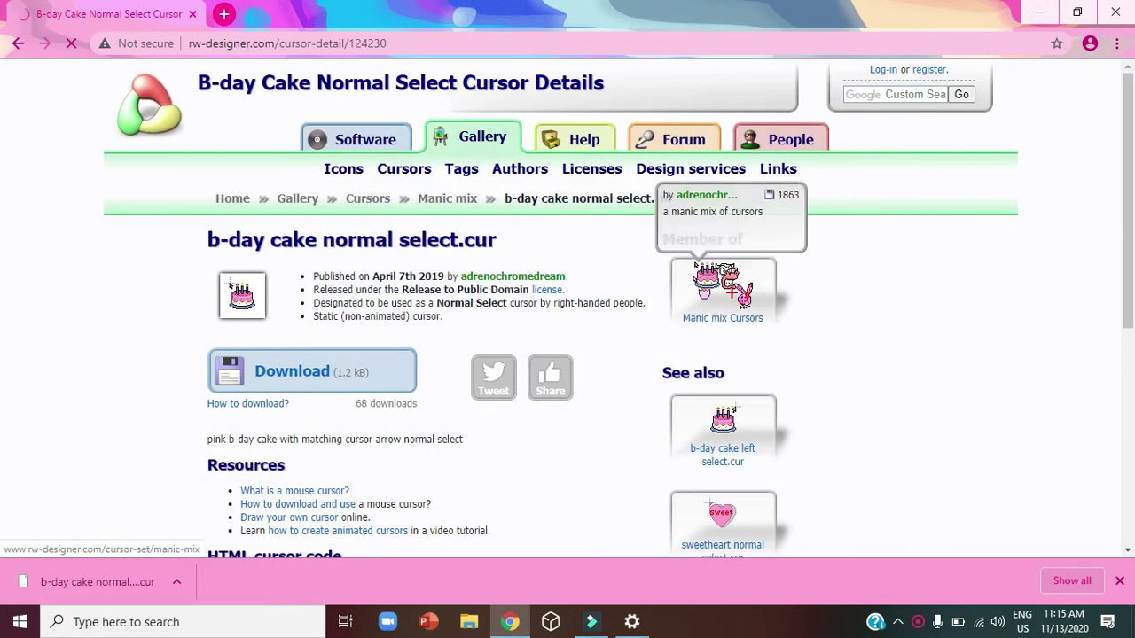
left_click(536, 272)
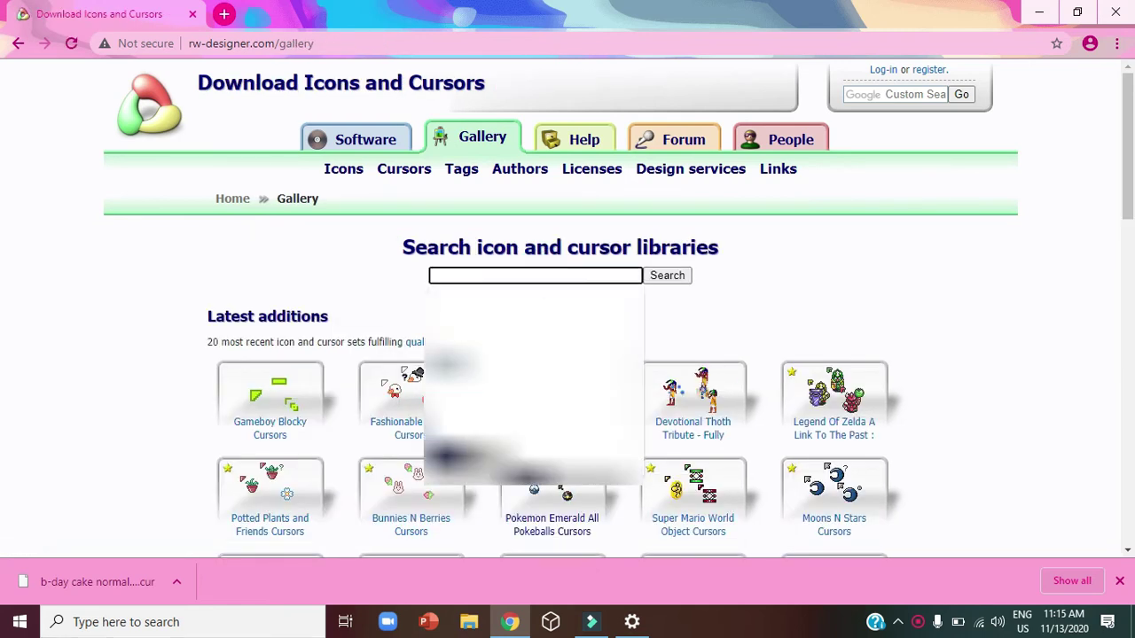
type("Butterfly")
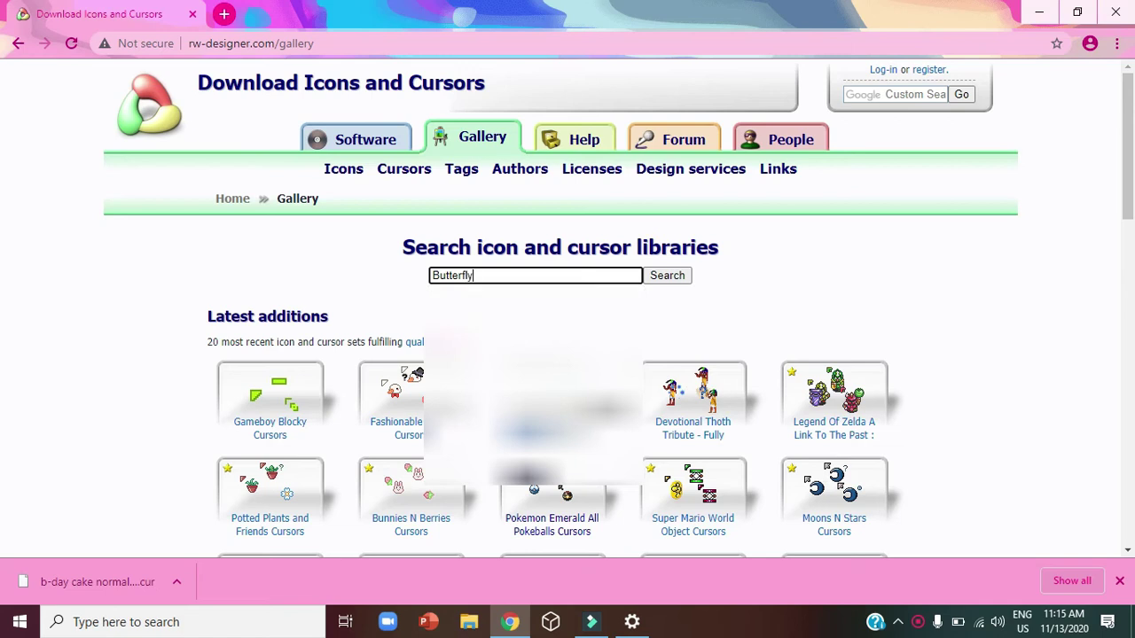
key("Return")
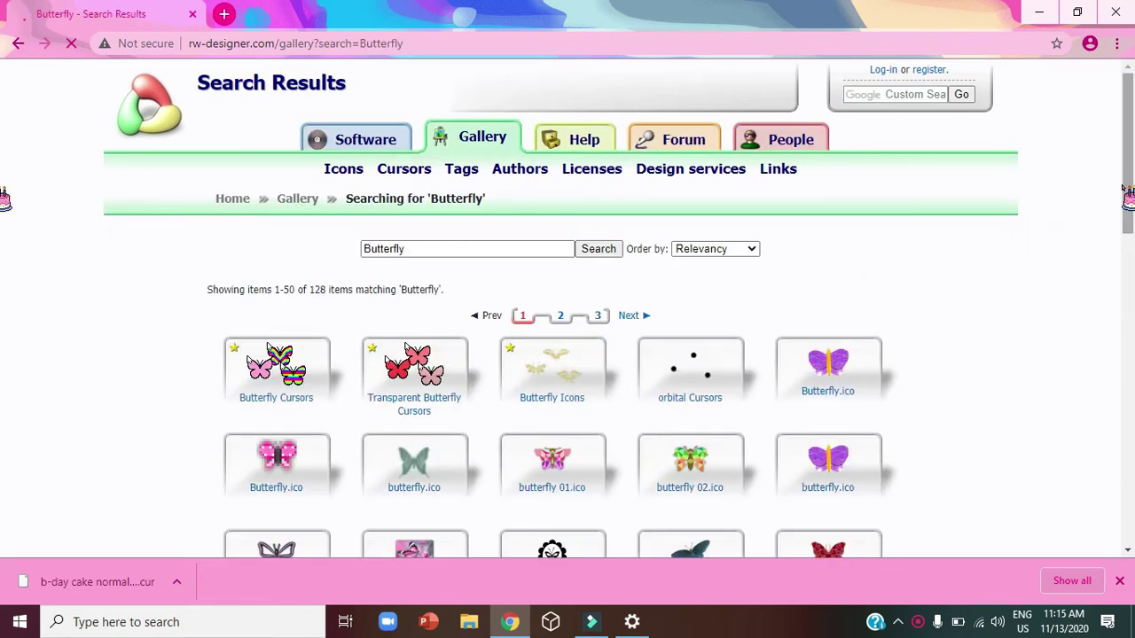
scroll(1126, 202, "down", 1)
left_click_drag(1125, 200, 1129, 493)
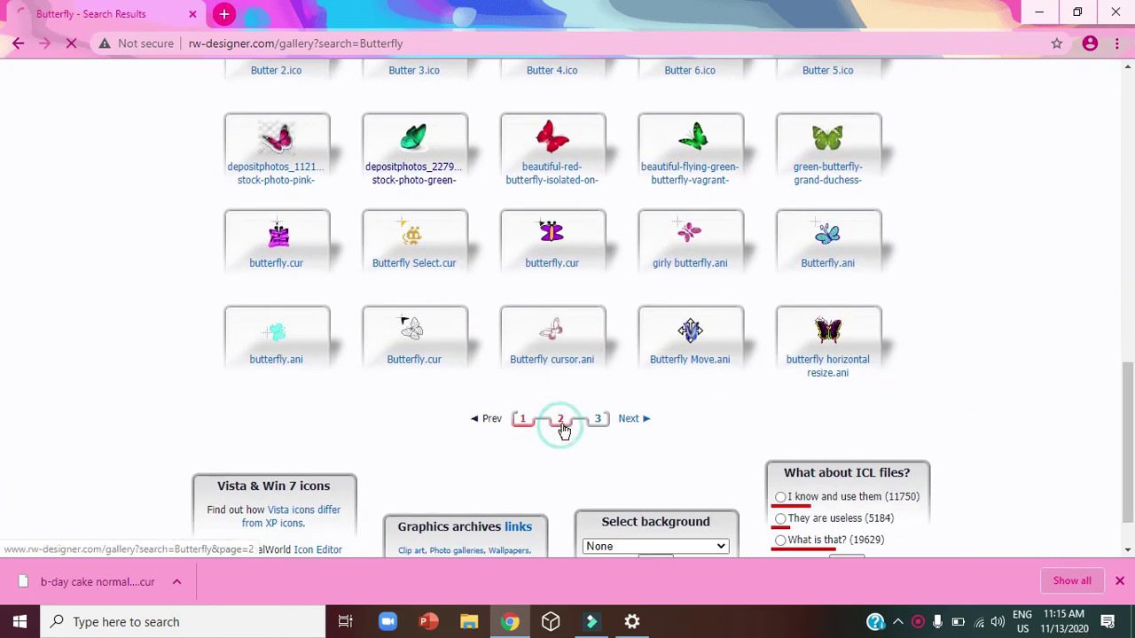
Browse page 2 of the Butterfly results and open the 'butterfly left select.cur' download page.
left_click(813, 298)
left_click(560, 419)
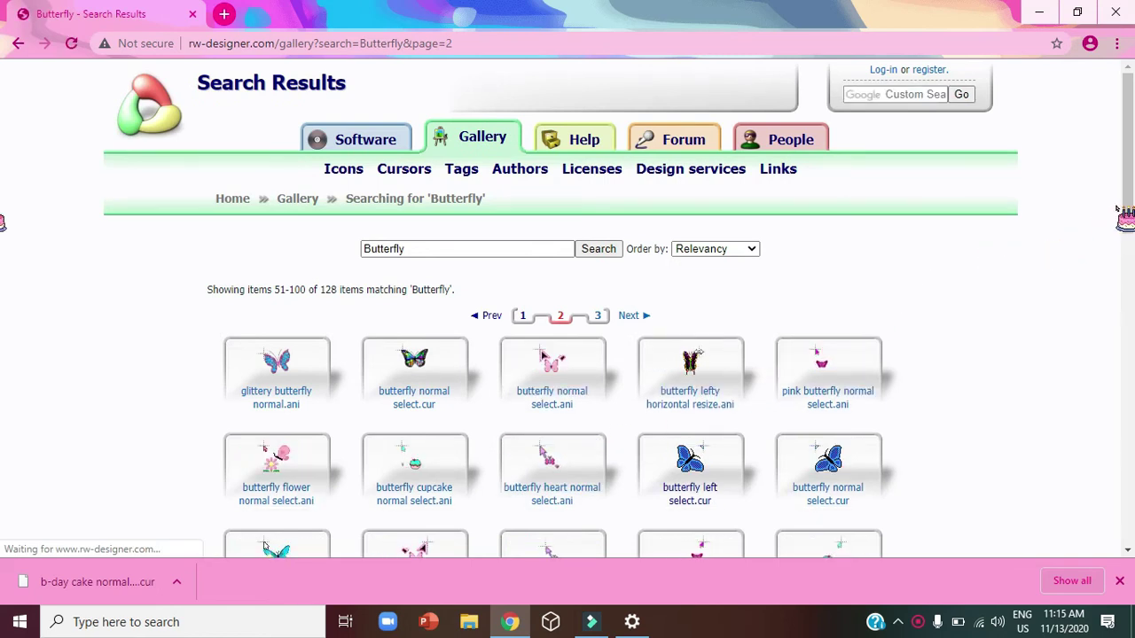
scroll(13, 184, "down", 3)
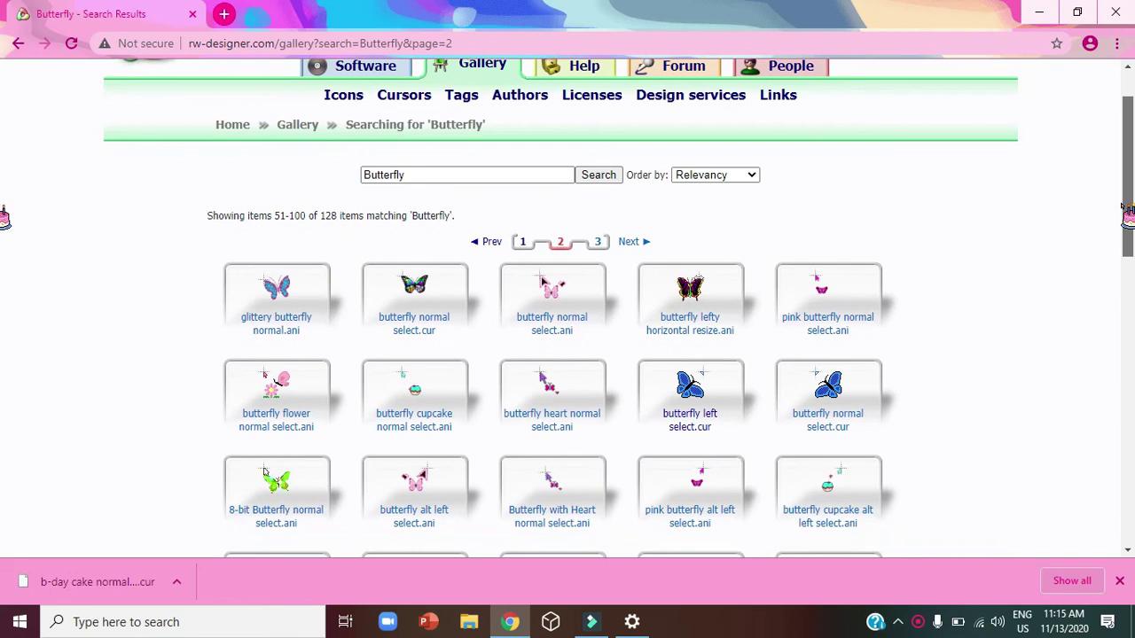
scroll(5, 279, "down", 2)
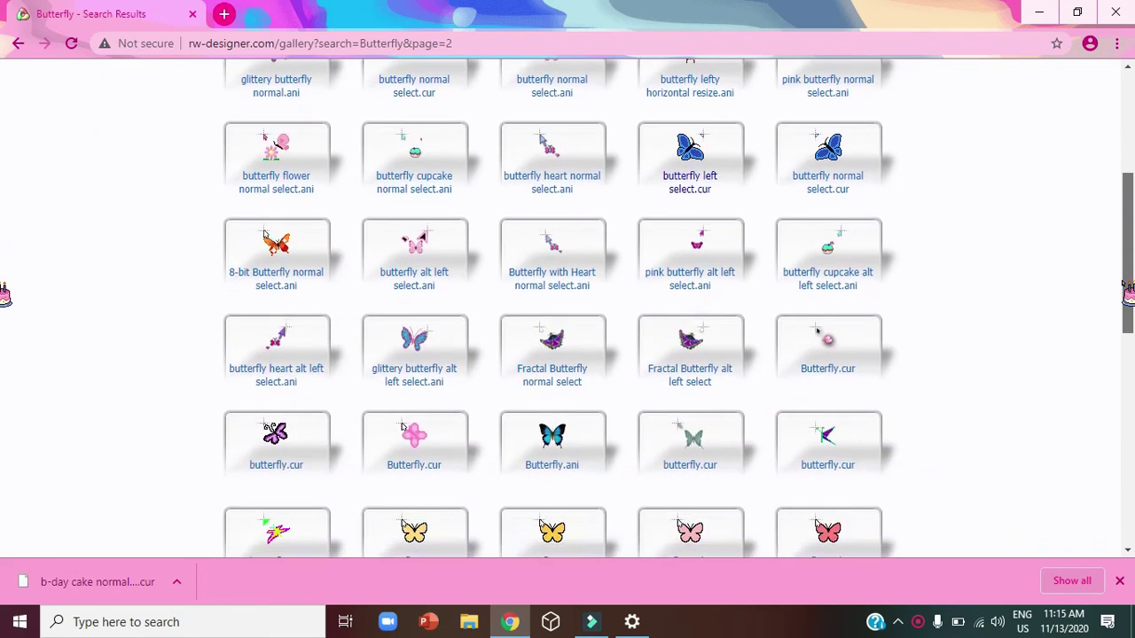
scroll(5, 301, "down", 1)
scroll(6, 319, "down", 1)
scroll(3, 355, "down", 1)
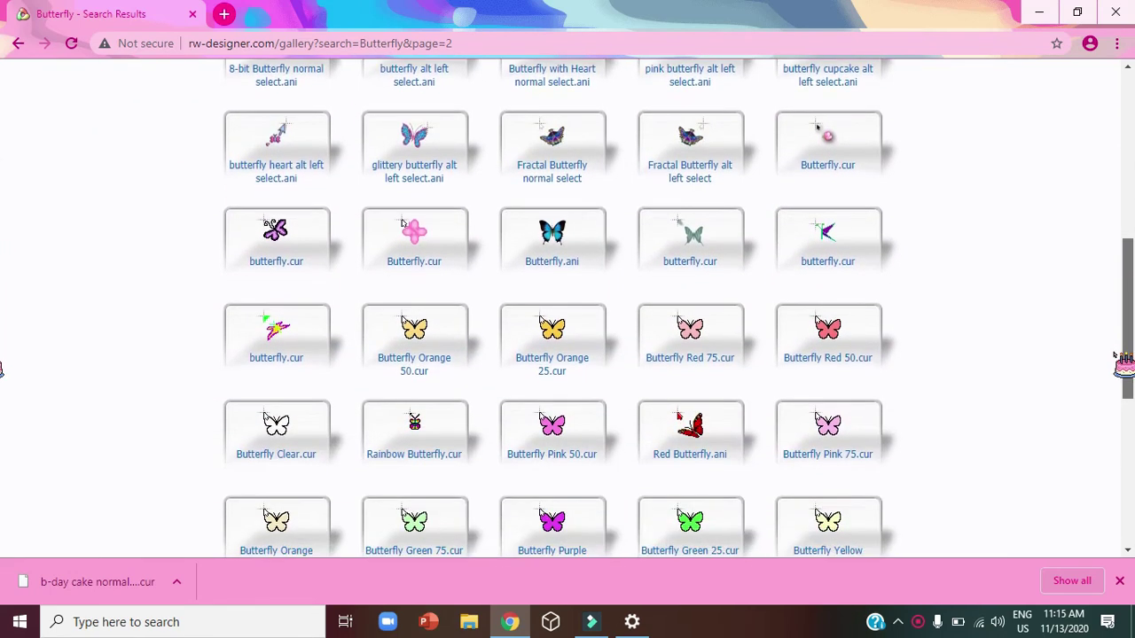
mouse_move(1122, 366)
left_mouse_down()
mouse_move(1115, 443)
mouse_move(1118, 333)
left_mouse_up()
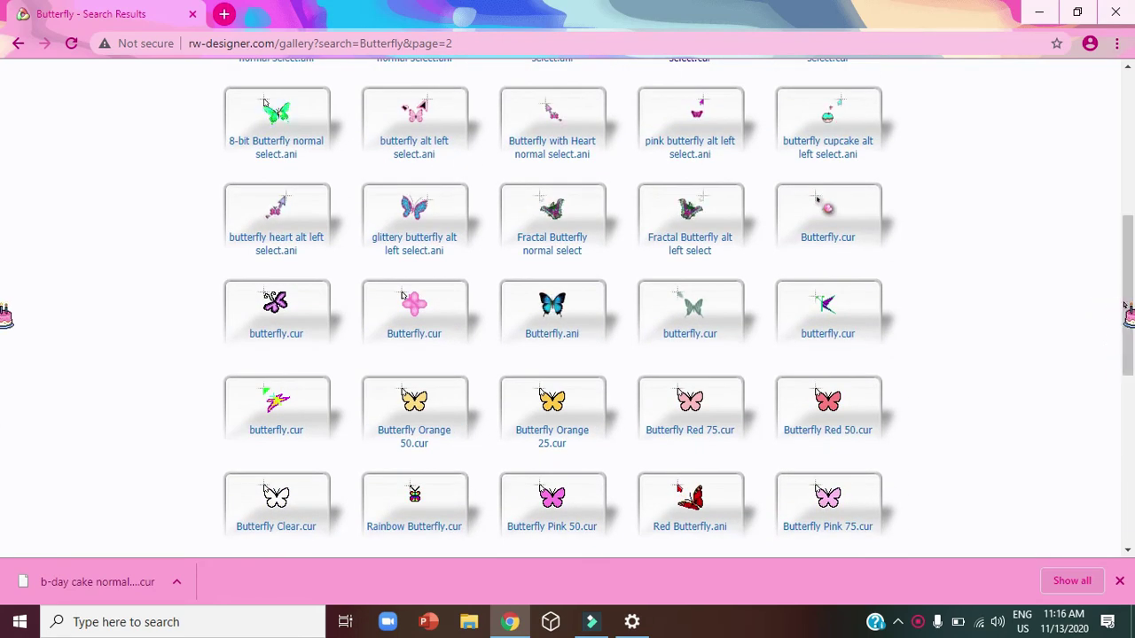
scroll(9, 301, "up", 1)
scroll(8, 266, "up", 1)
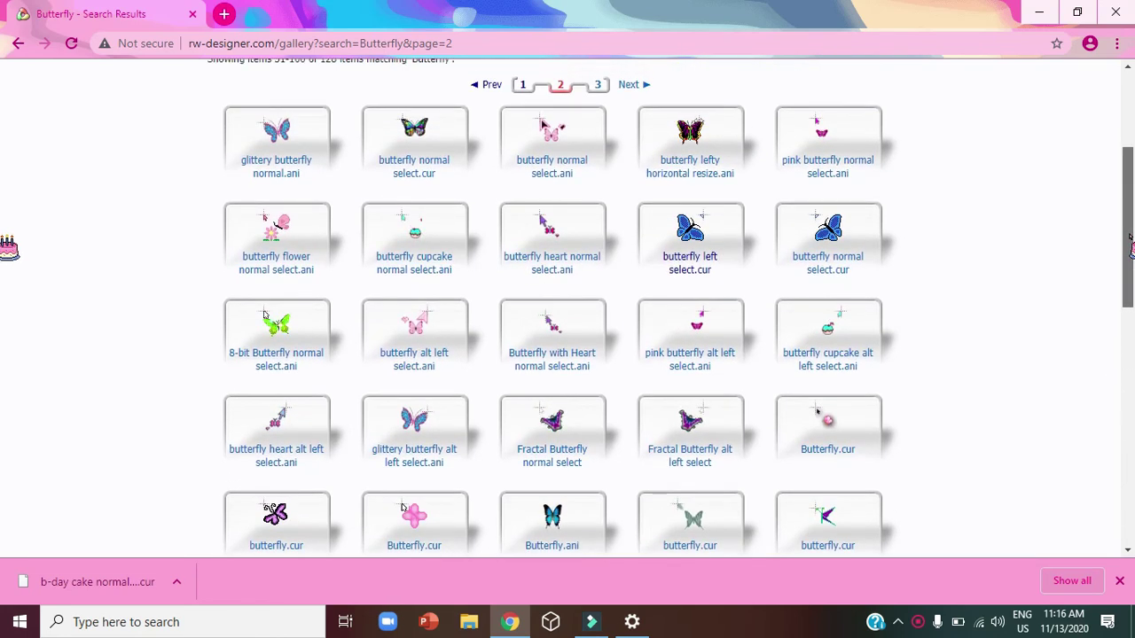
mouse_move(690, 232)
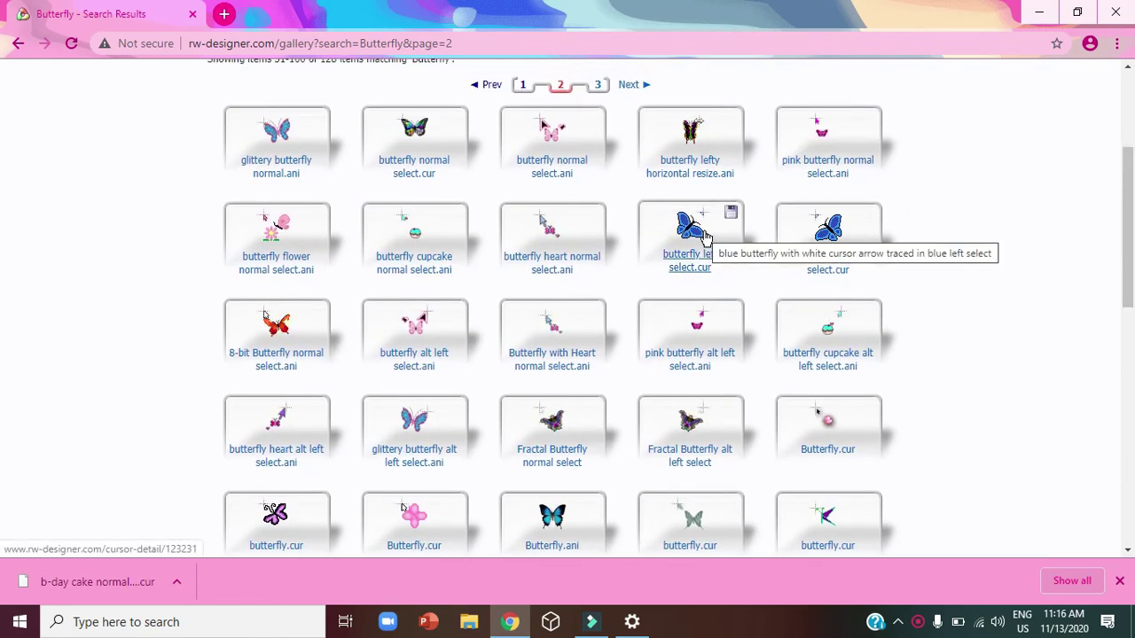
left_click(705, 238)
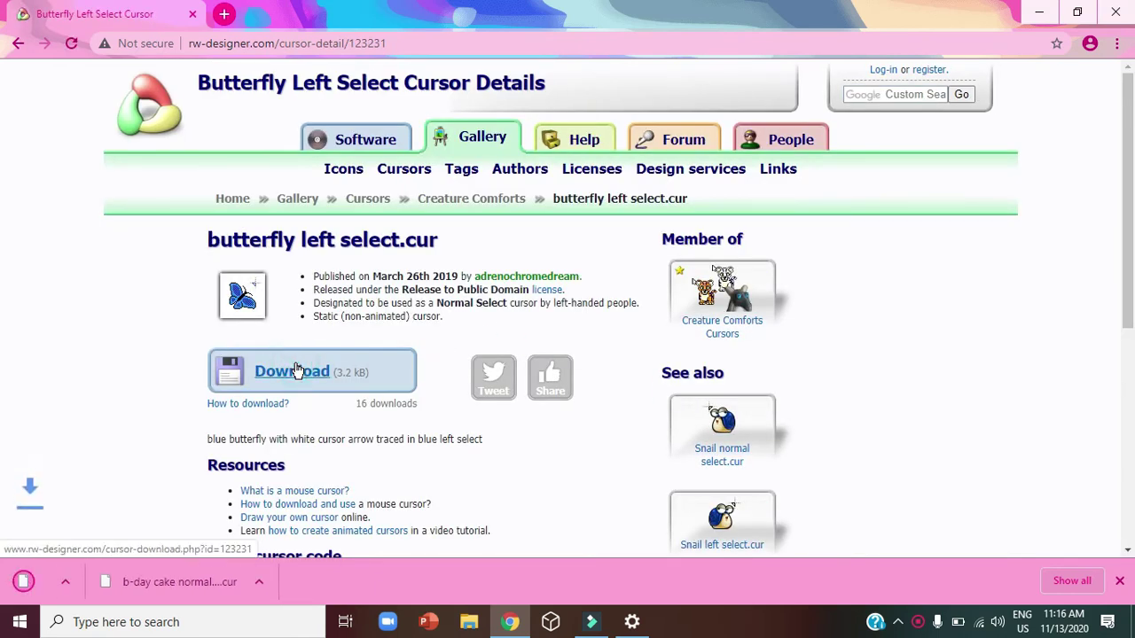
Search Settings for 'Cur', then go via Cursor & pointer and Mouse pages to Mouse Properties.
left_click(638, 624)
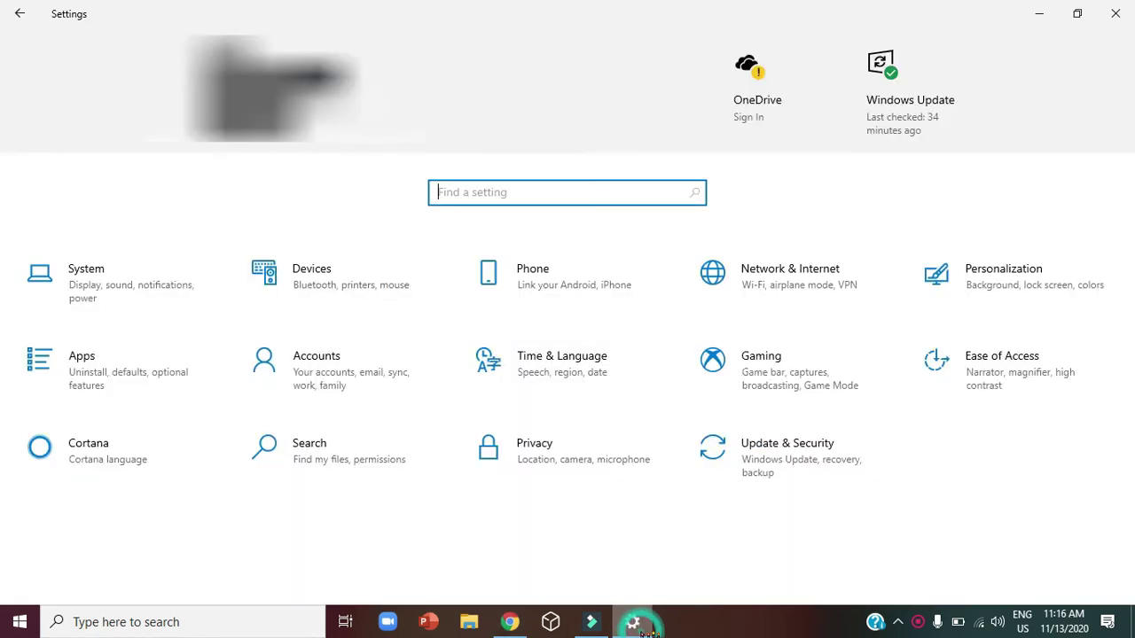
left_click(958, 288)
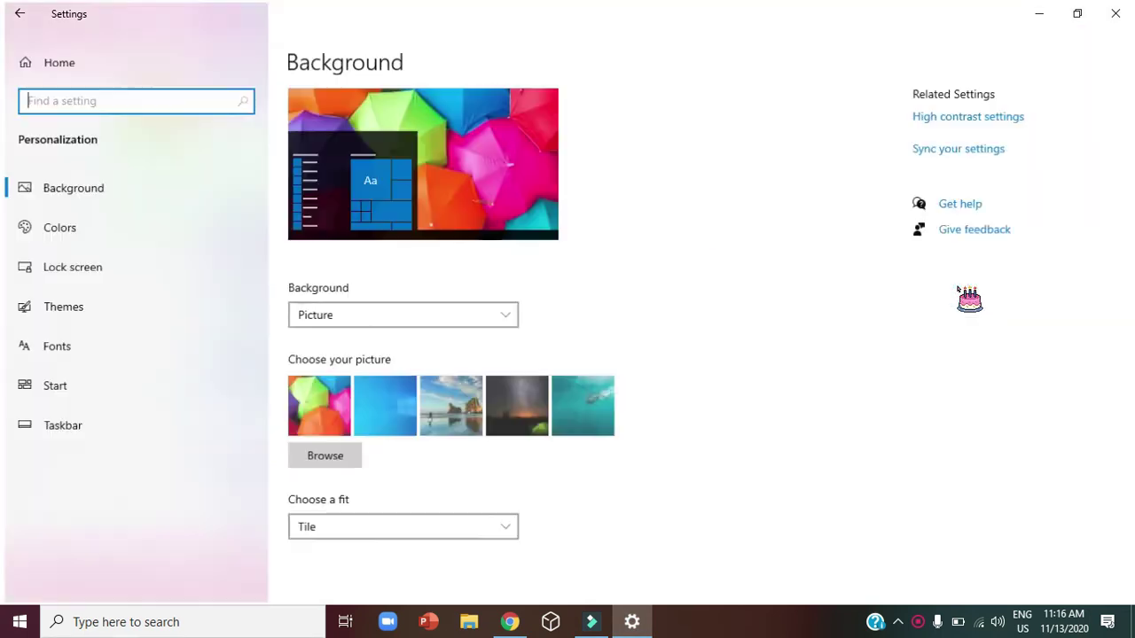
left_click(137, 104)
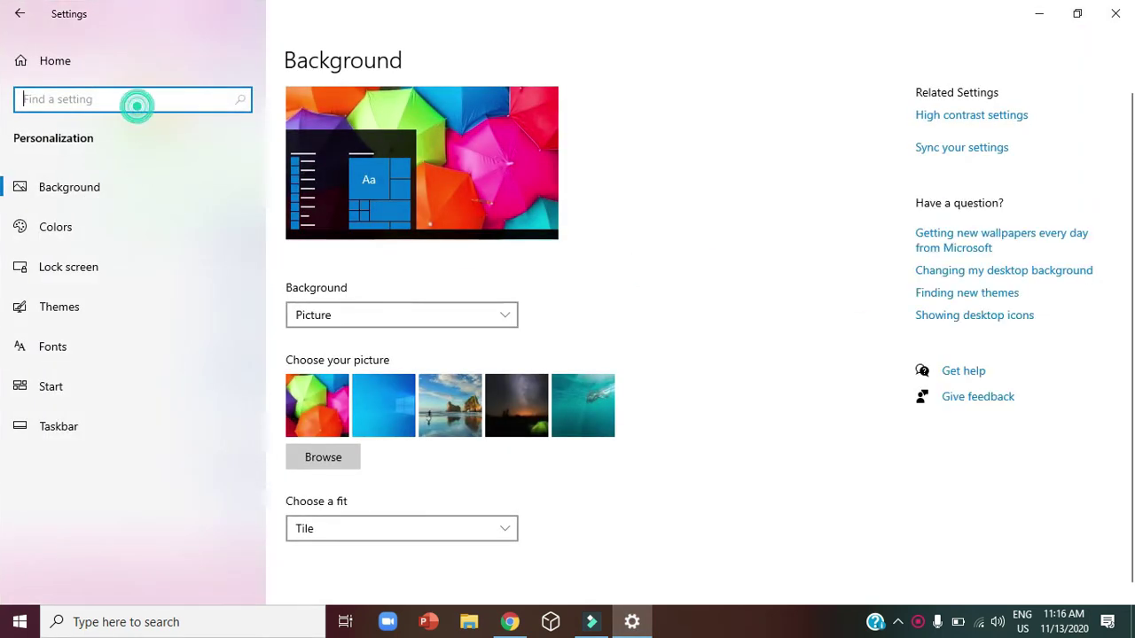
type("Cu")
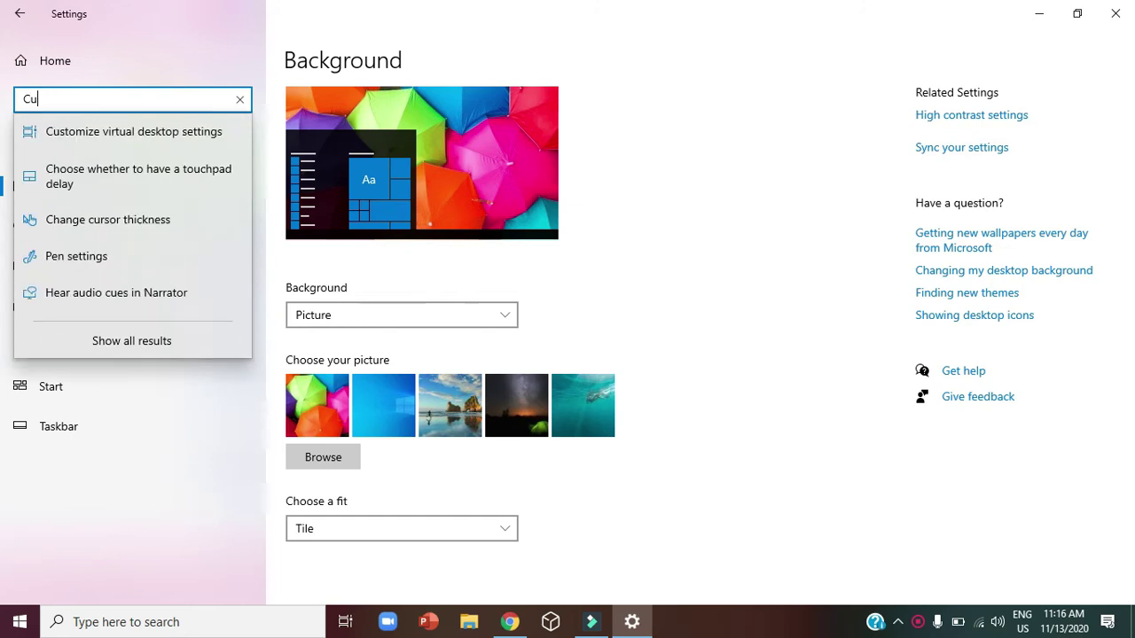
type("rsor")
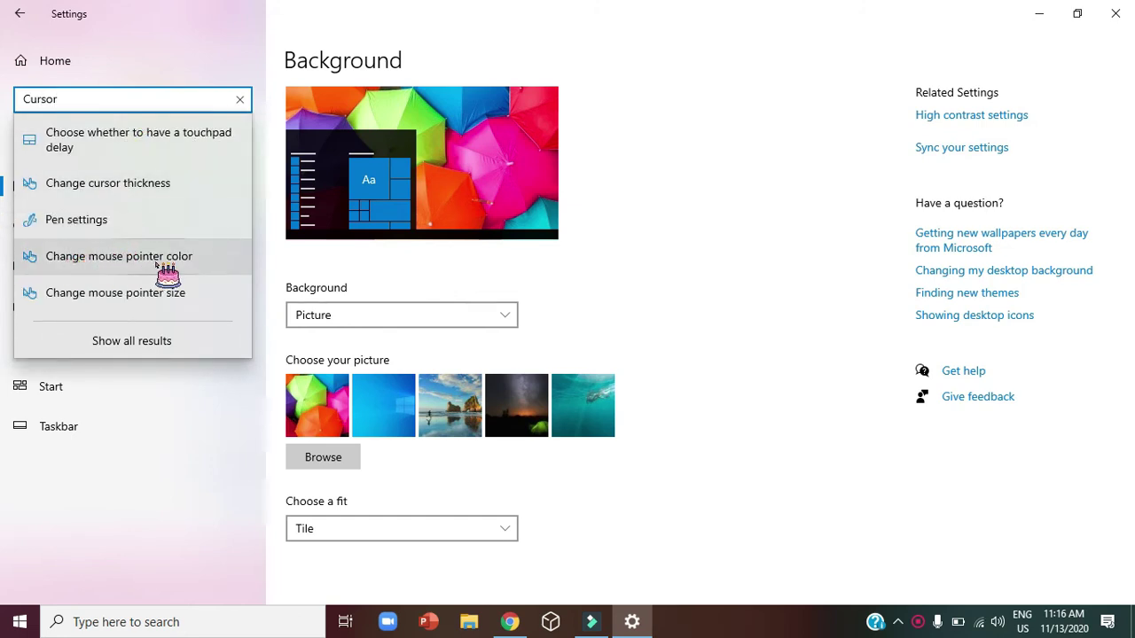
left_click(160, 259)
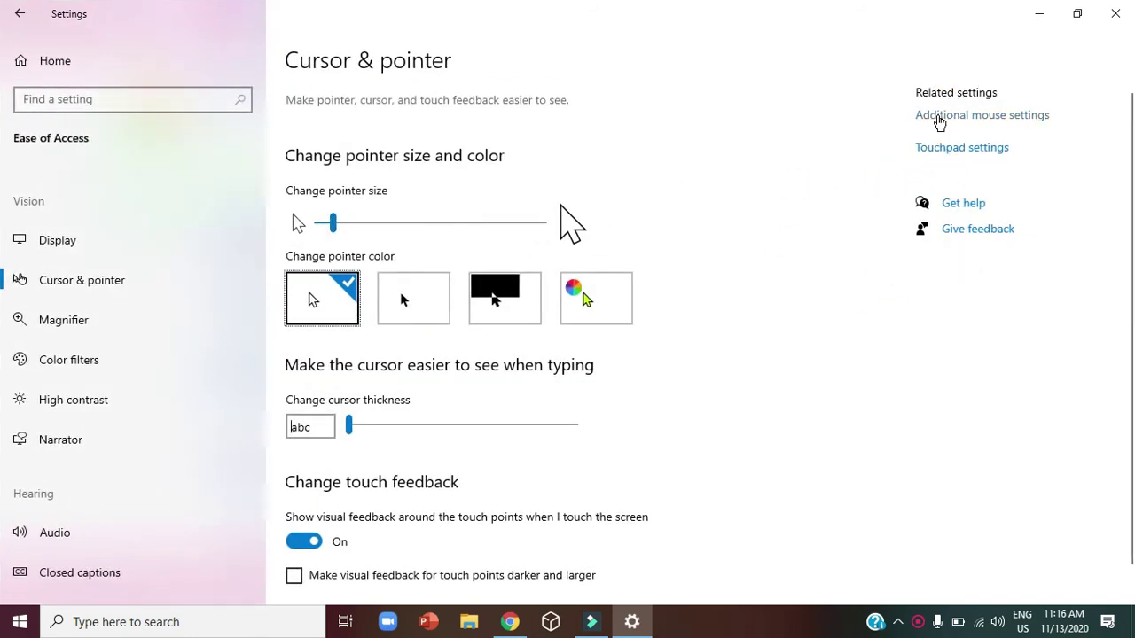
left_click(938, 121)
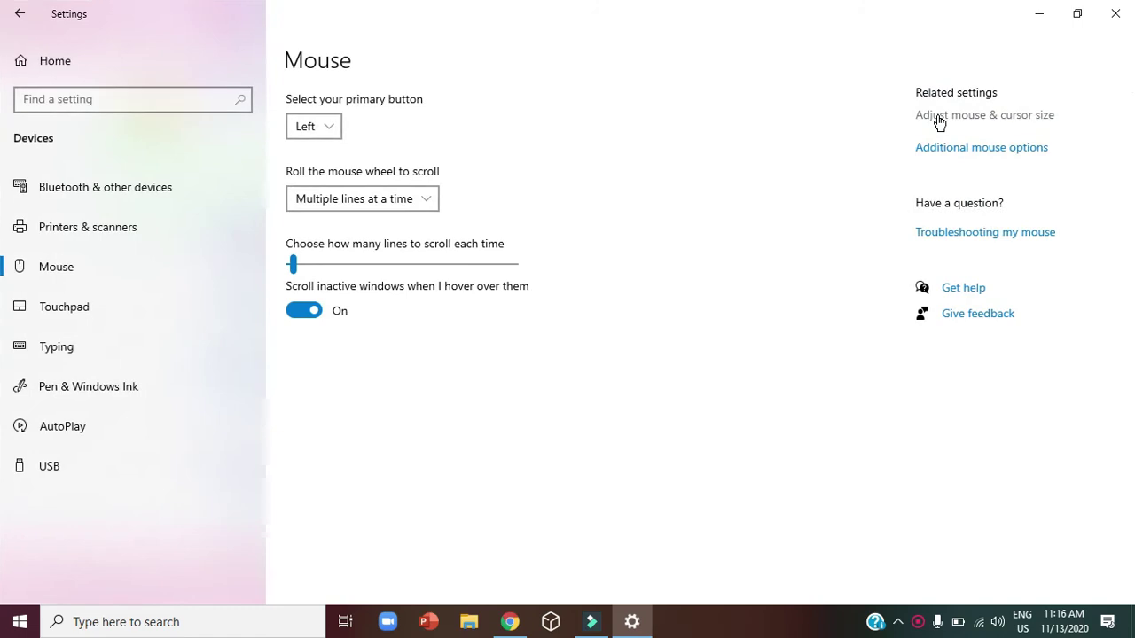
left_click(946, 156)
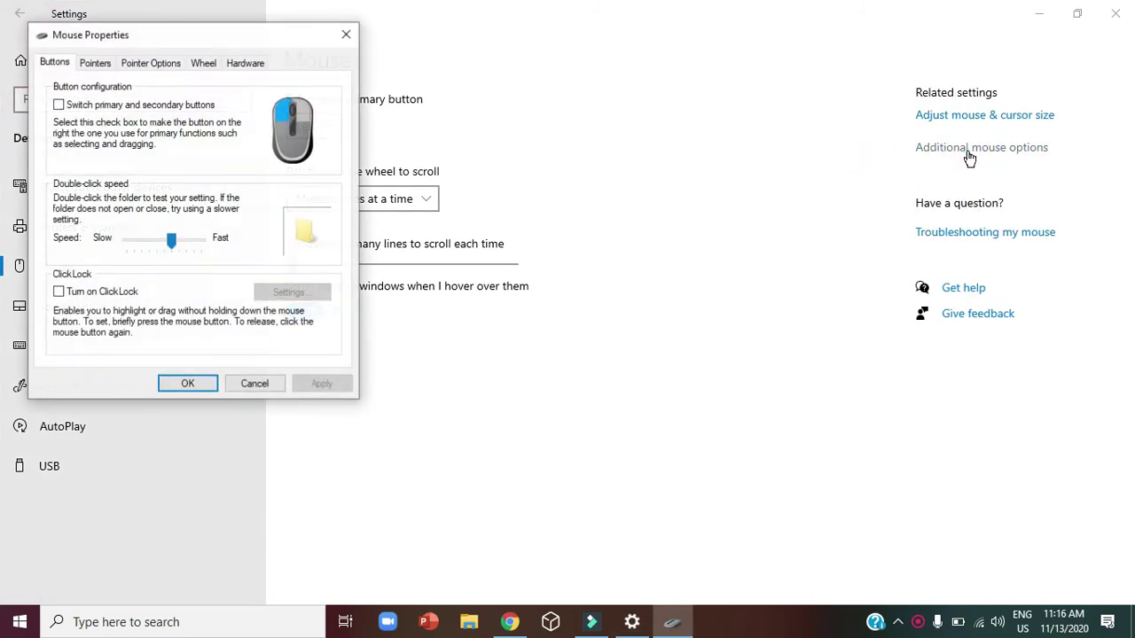
Center Mouse Properties, show the Pointers tab, and browse for a new Normal Select cursor.
left_click_drag(180, 33, 482, 64)
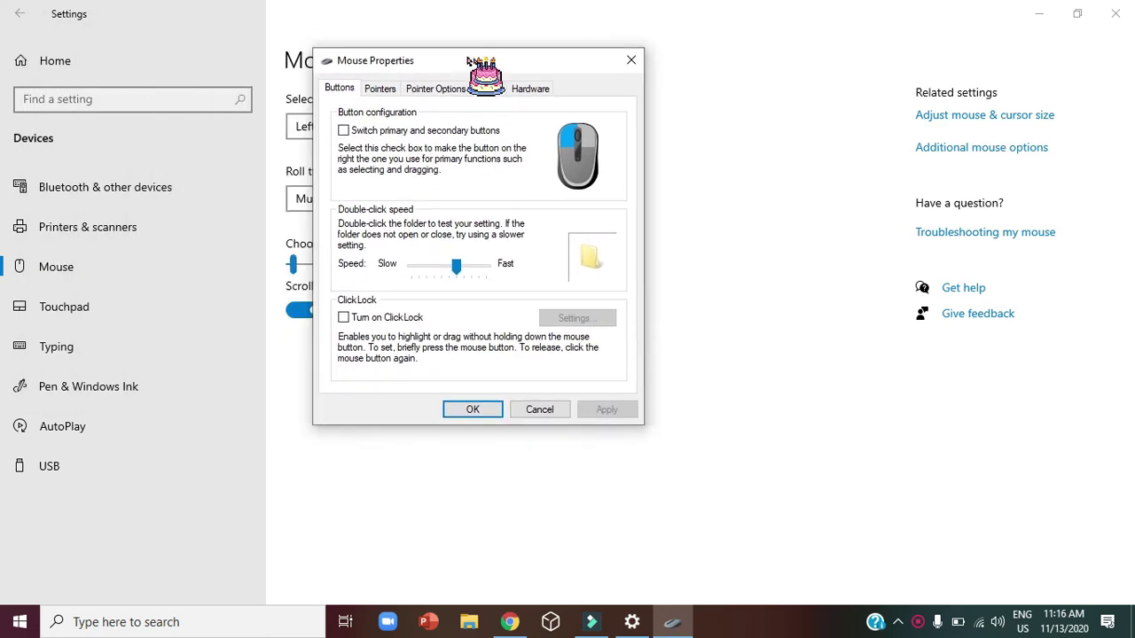
left_click(385, 95)
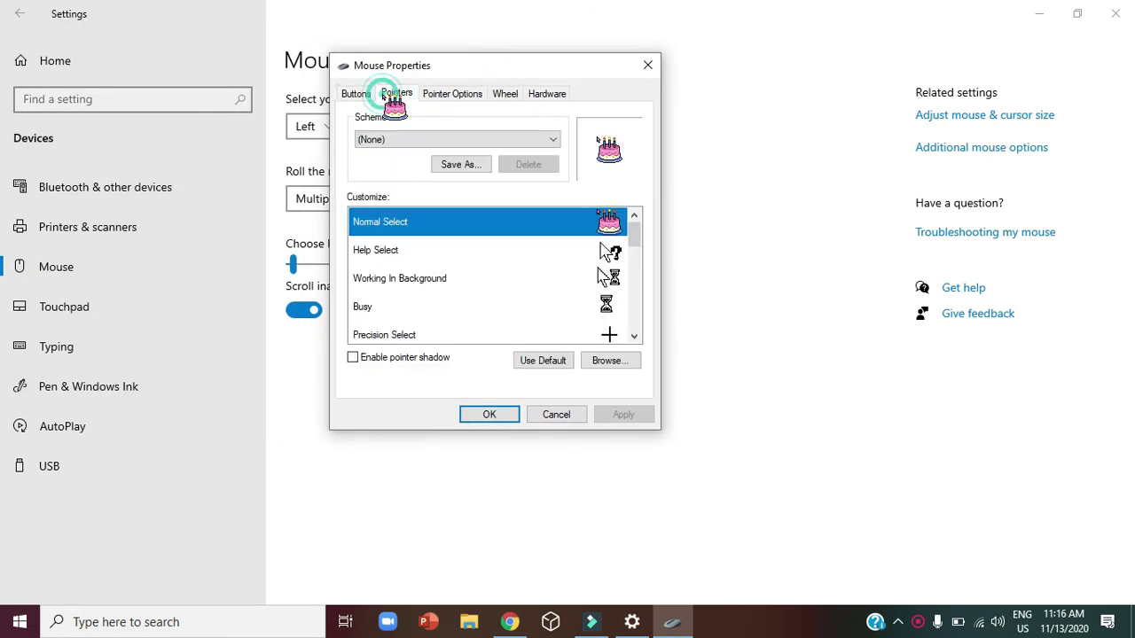
left_click(621, 364)
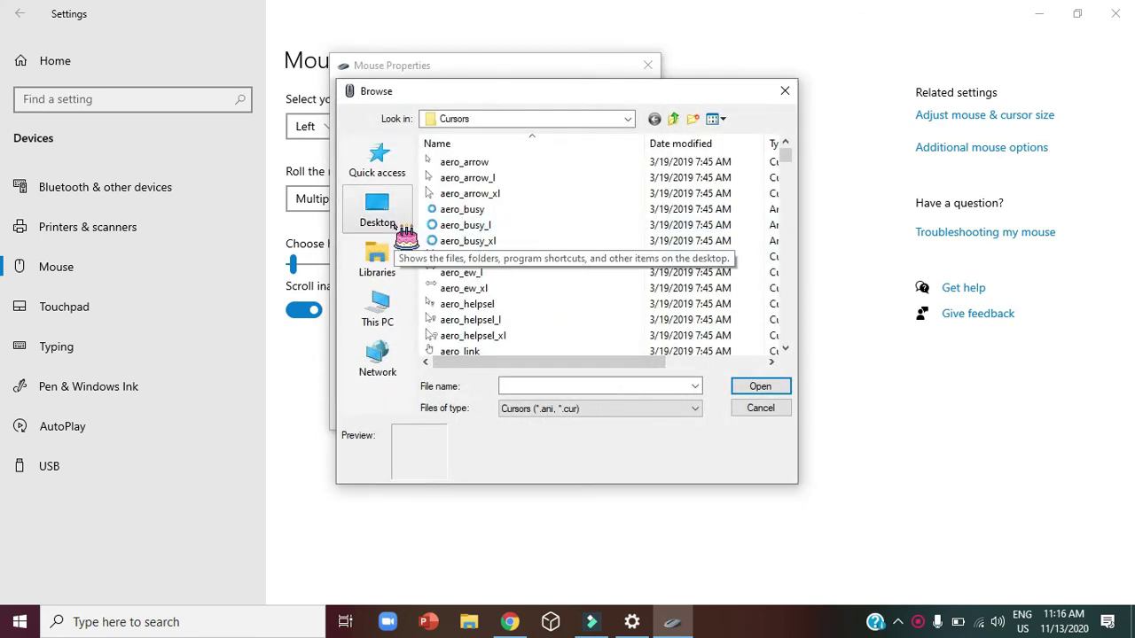
Go to Desktop > Downloads, keep cursor files listed, and select 'butterfly left select'.
left_click(394, 225)
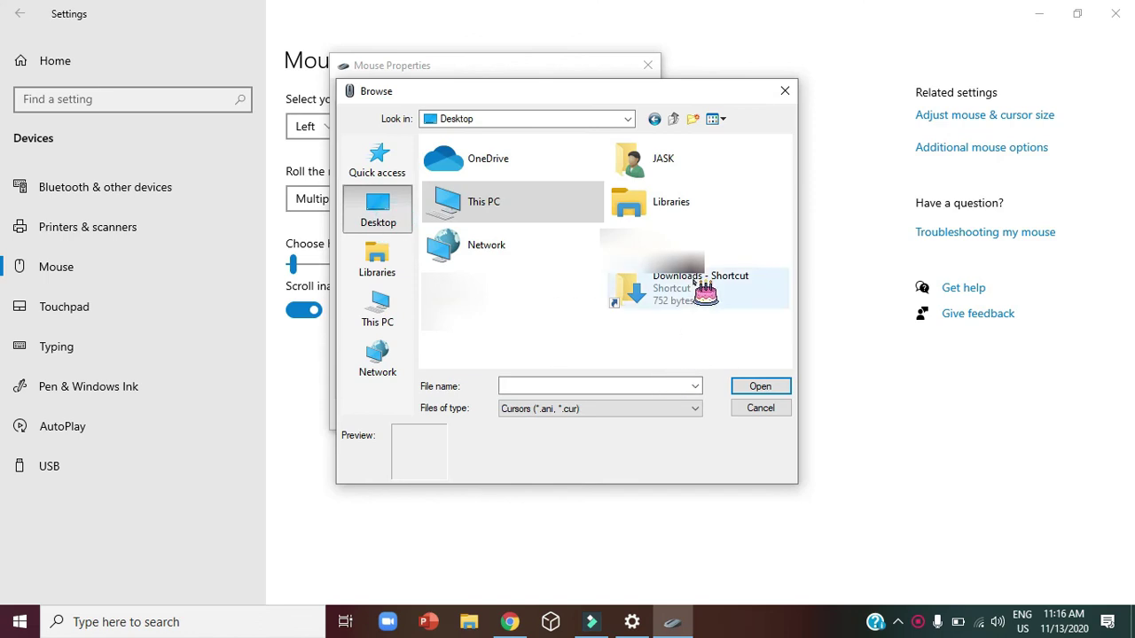
double_click(700, 286)
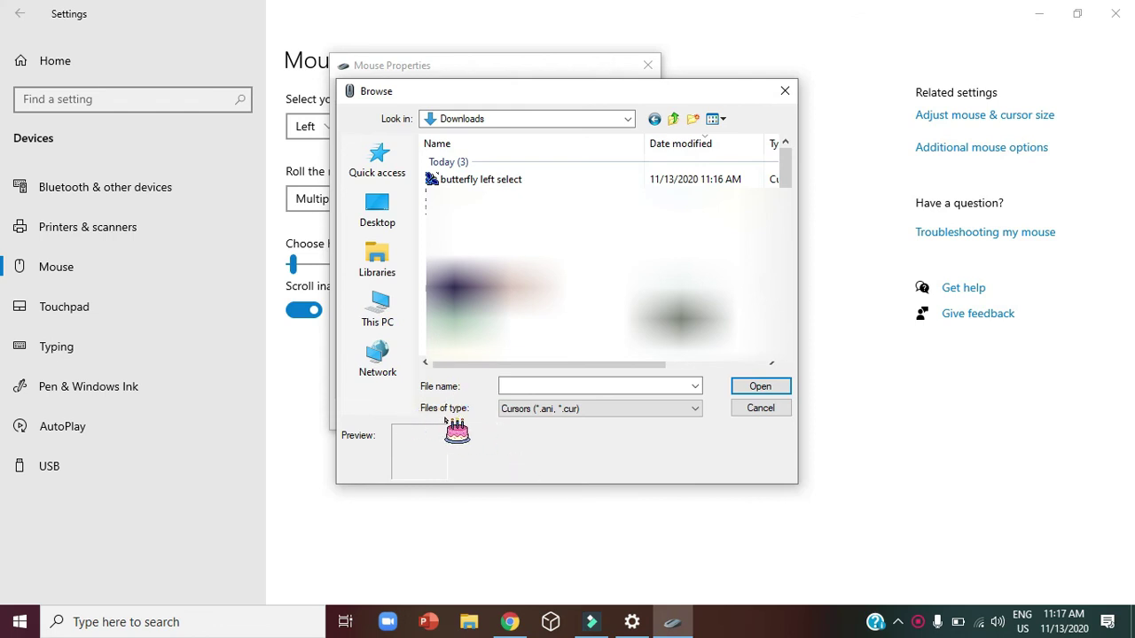
left_click(550, 414)
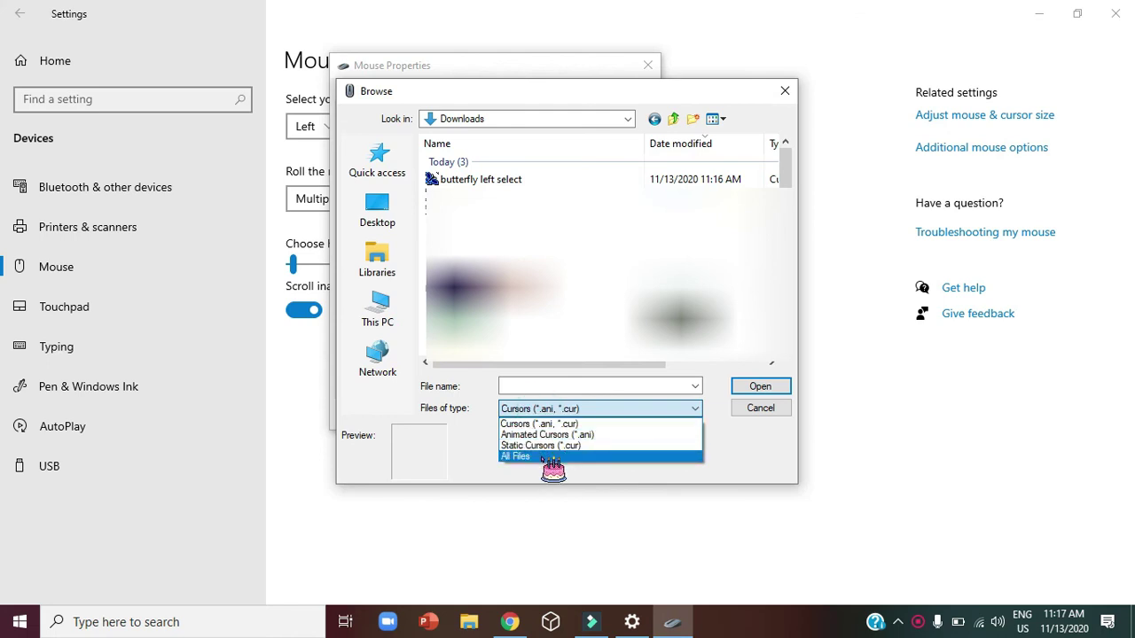
left_click(475, 415)
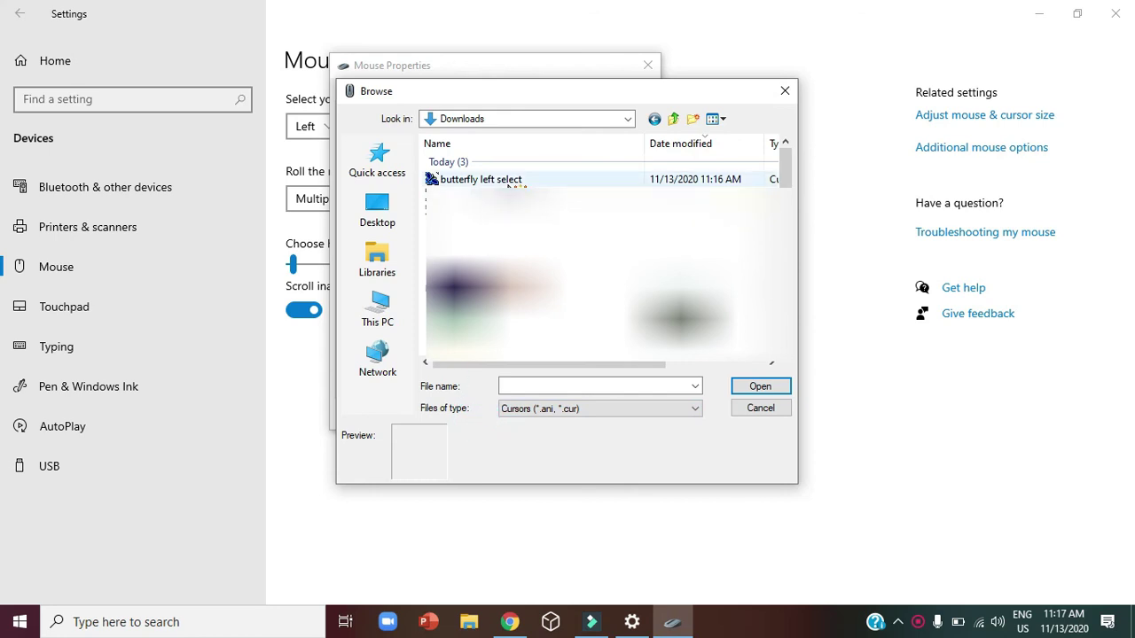
left_click(509, 181)
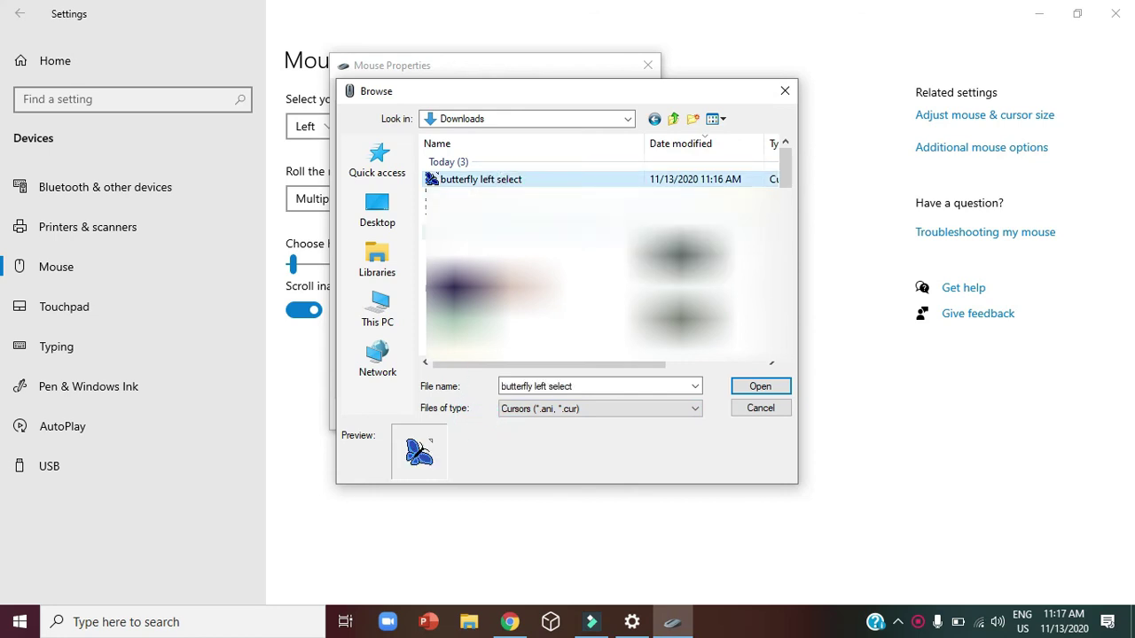
Load the blue butterfly file as the Normal Select pointer and apply it.
left_click(751, 386)
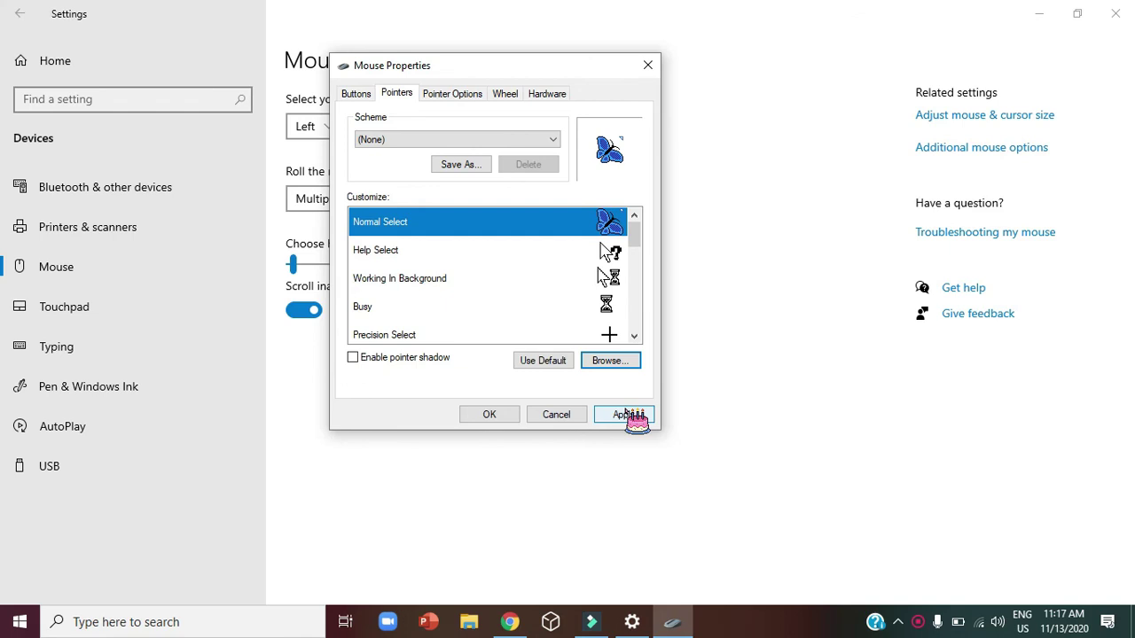
left_click(626, 414)
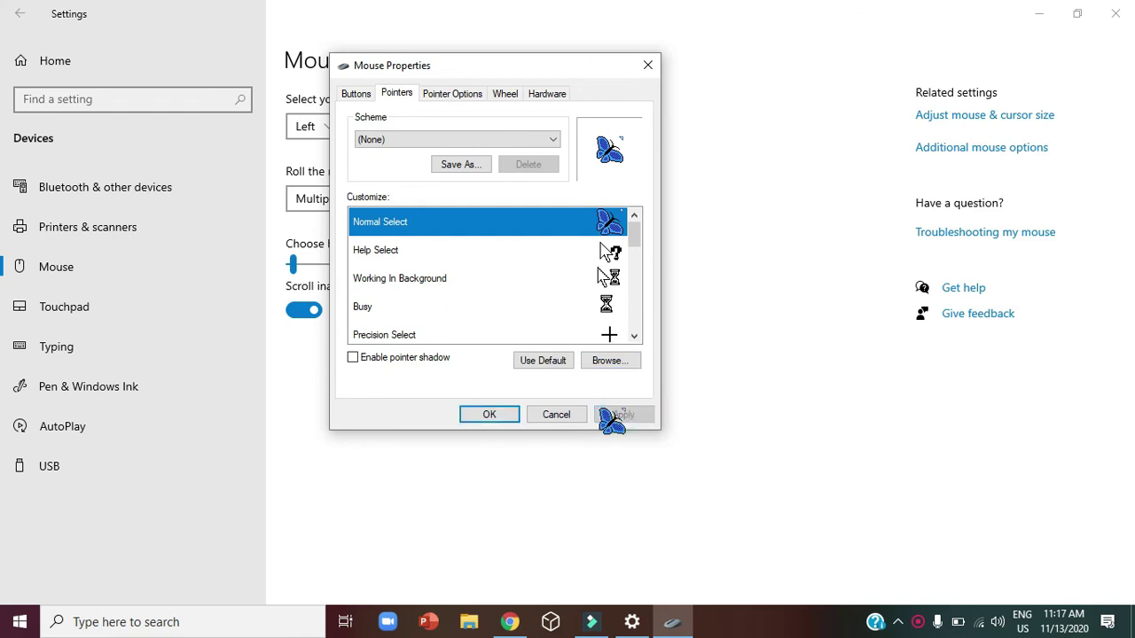